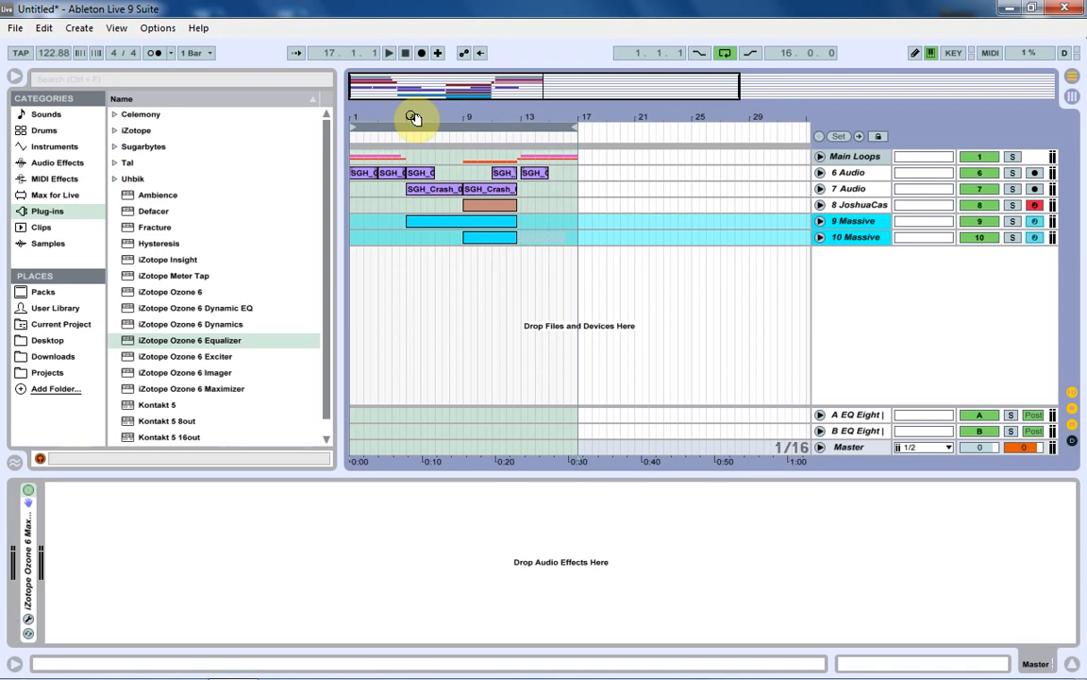
Play the full arrangement from its start, and audition the crash track 7 Audio in solo.
key(space)
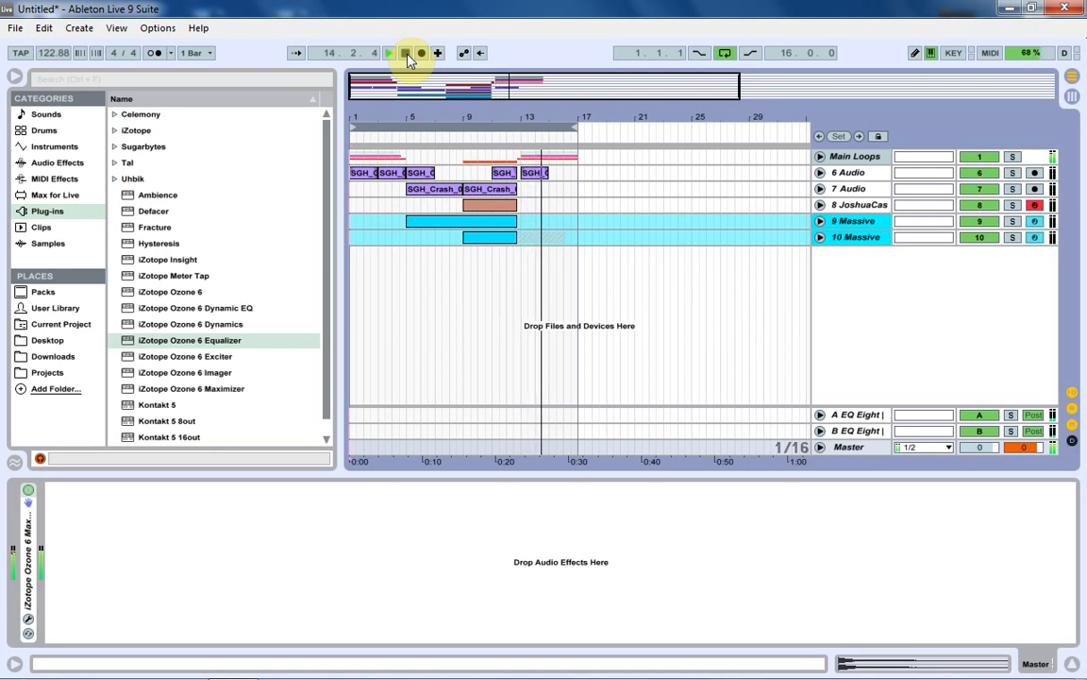
key(space)
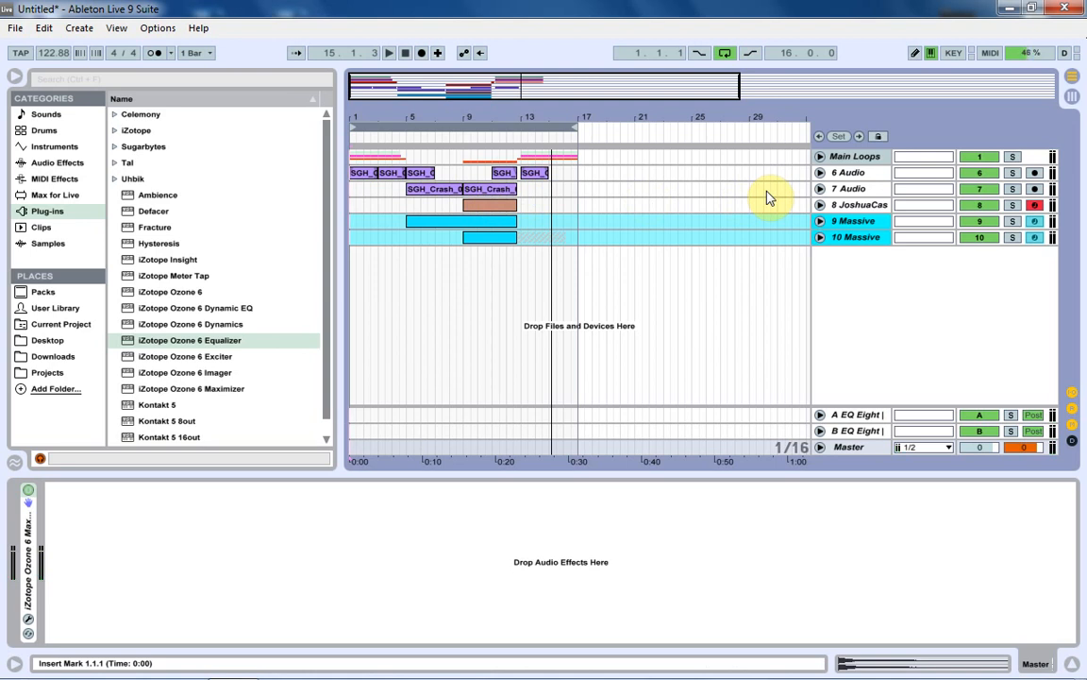
click(1012, 189)
click(400, 135)
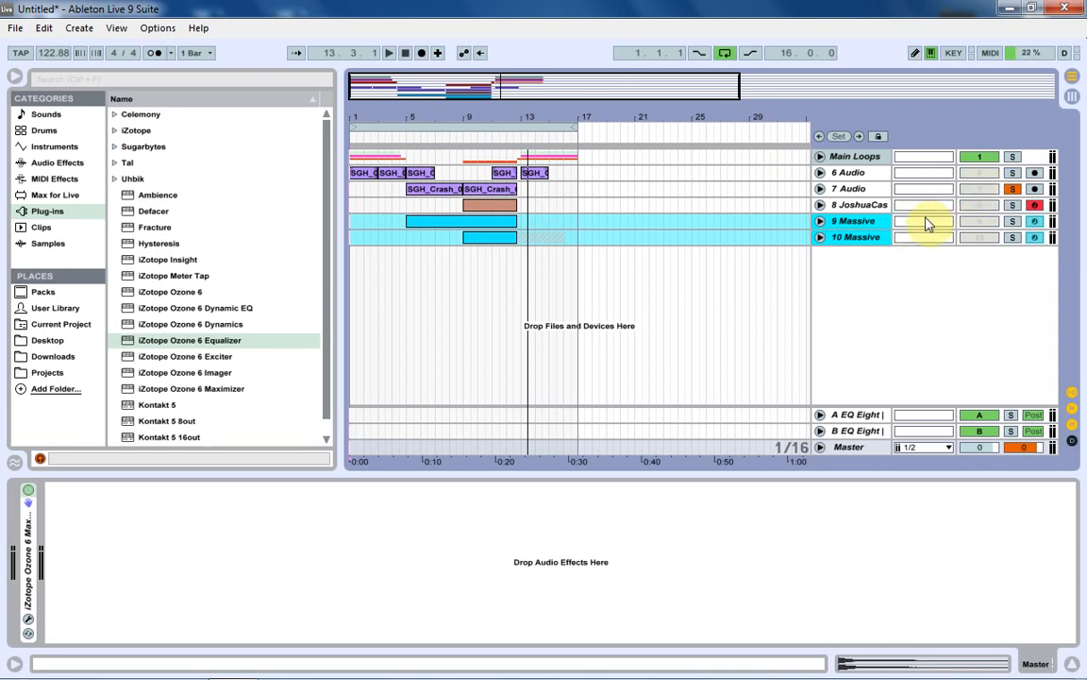
Examine the devices loaded on the two Massive tracks and on the JoshuaCasper auto build track.
click(863, 237)
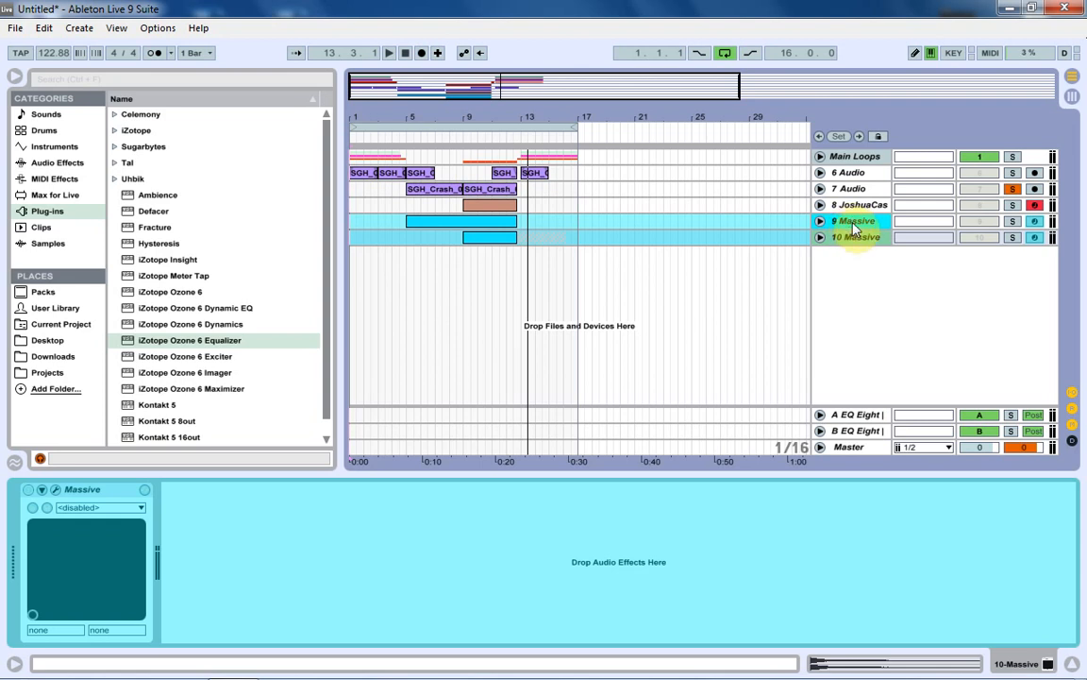
click(856, 224)
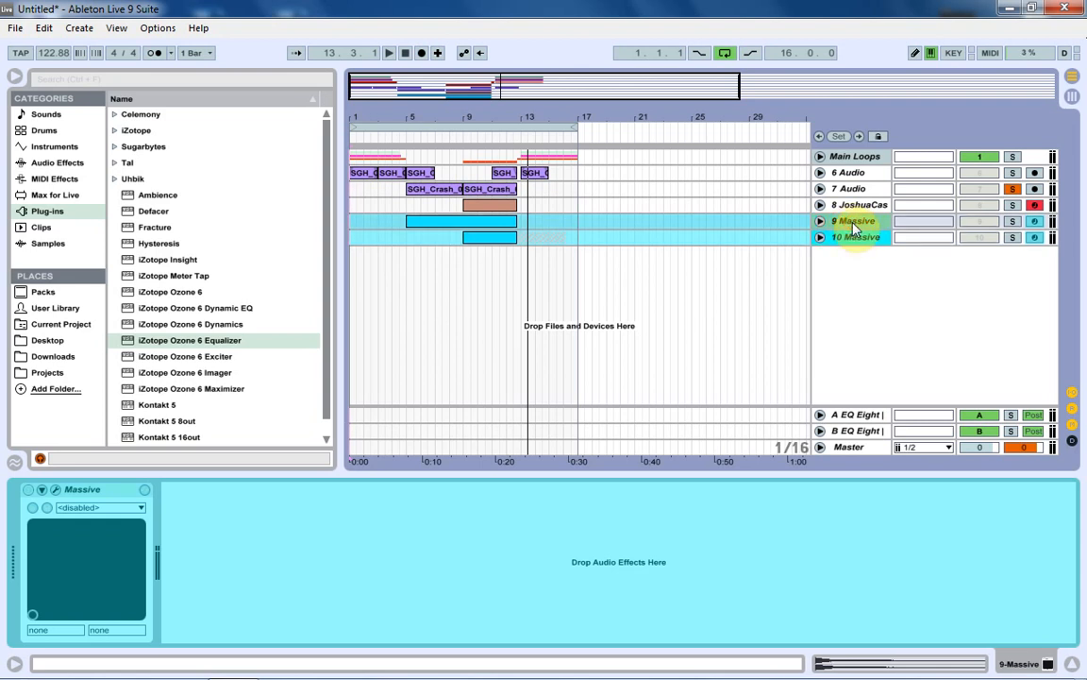
click(854, 208)
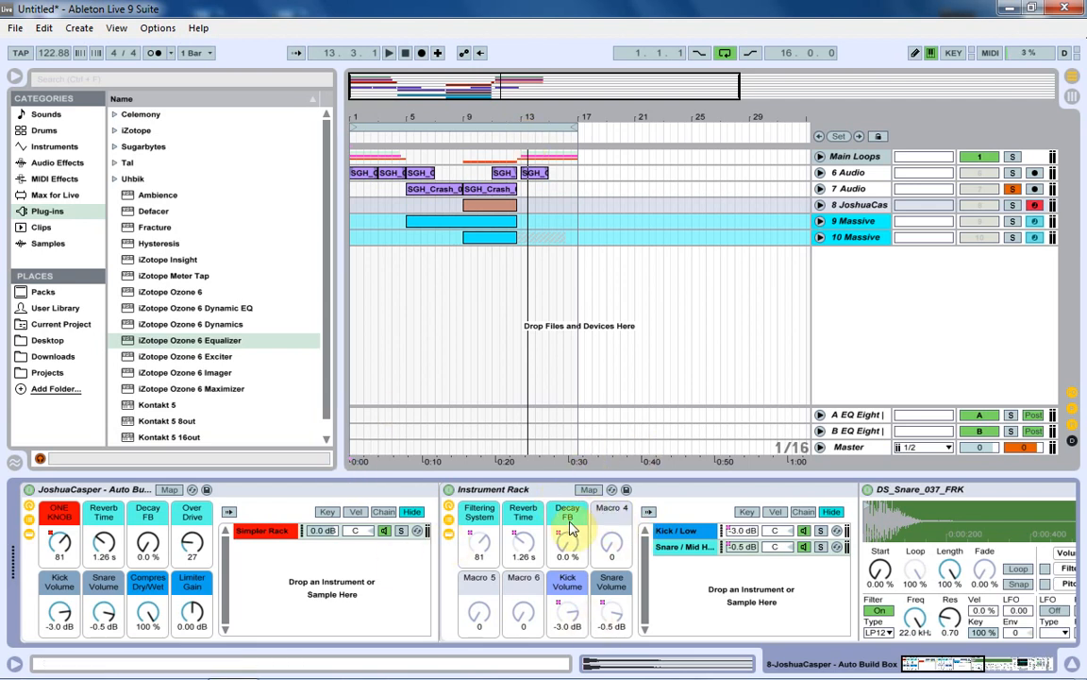
Examine the tracks in the Main Loops group and the Fade automation and devices on 5 Audio.
click(820, 157)
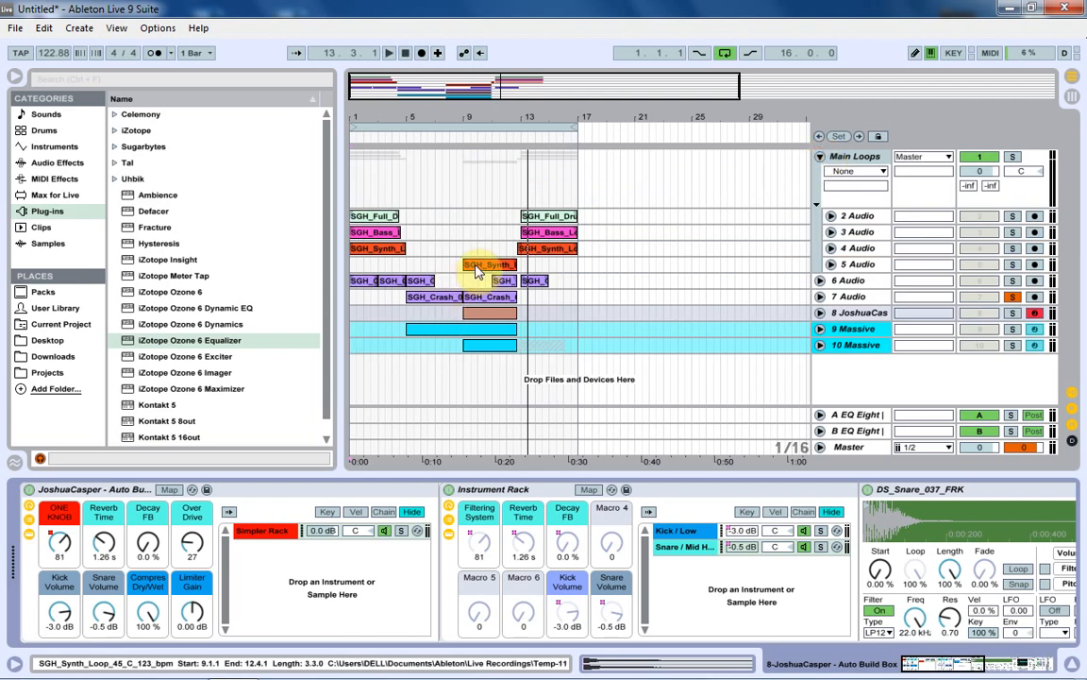
click(477, 266)
click(830, 266)
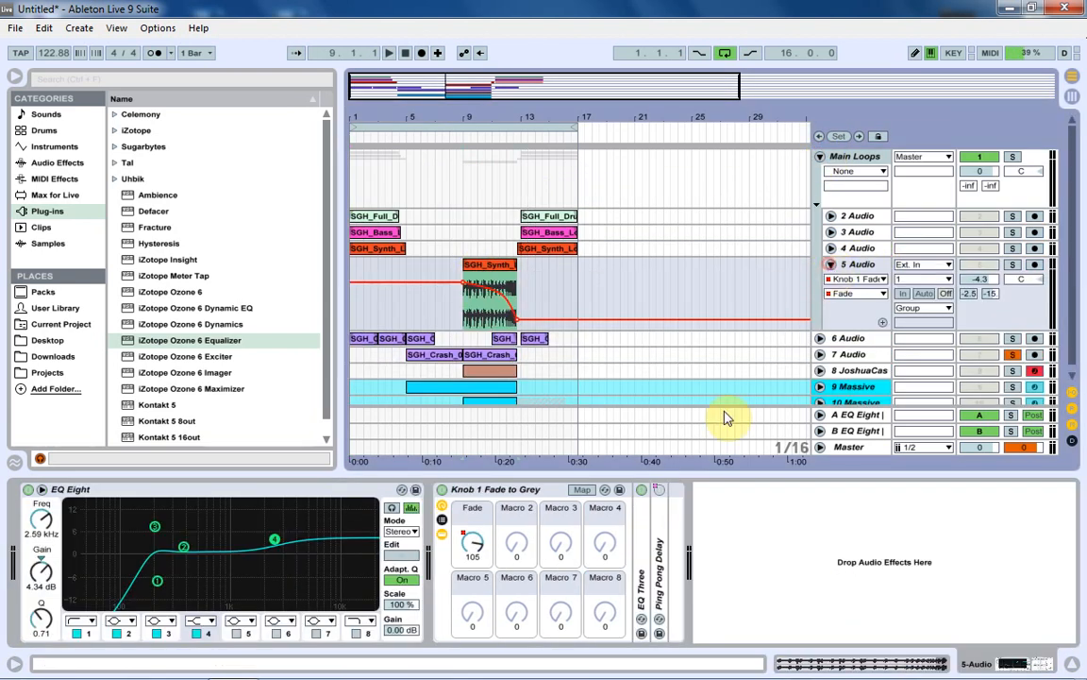
click(831, 266)
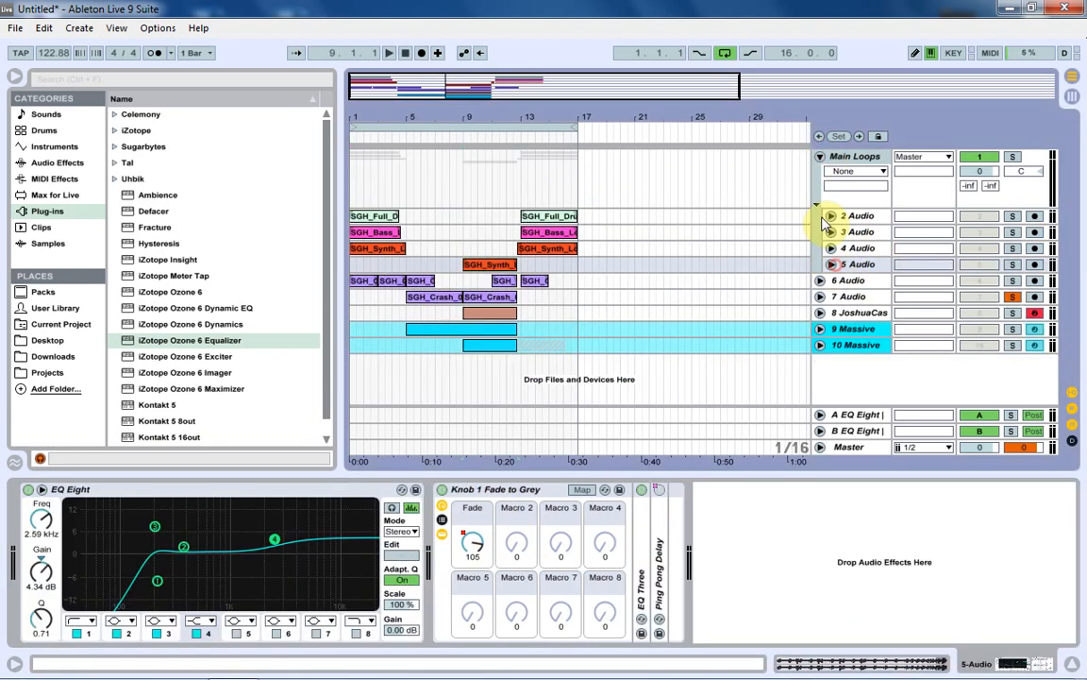
click(820, 157)
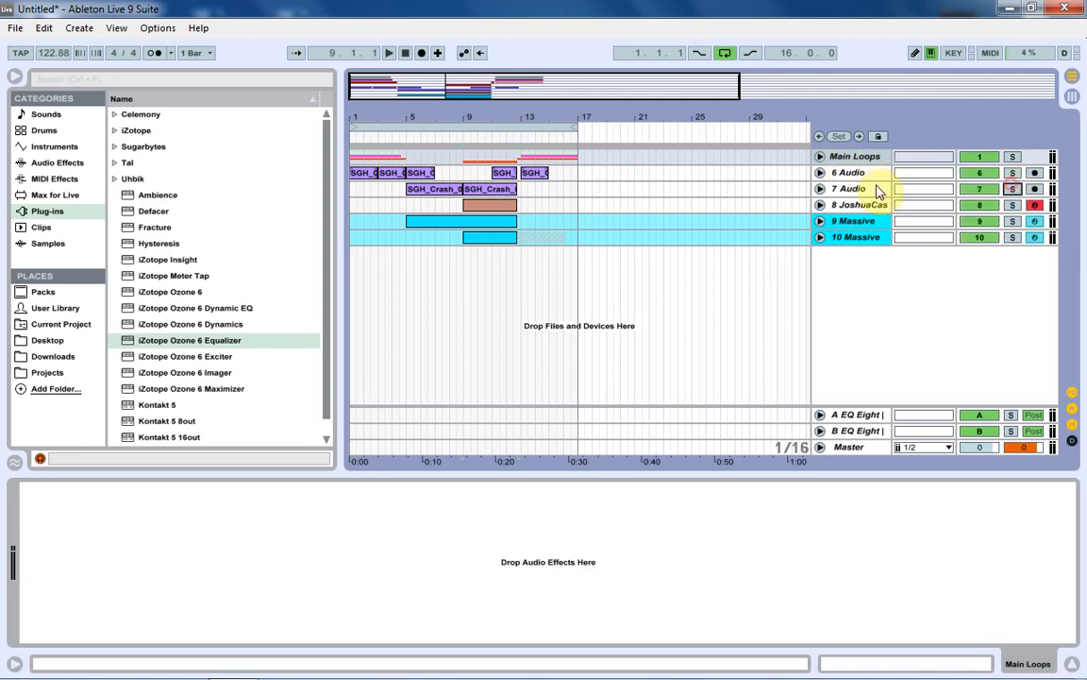
Delete the 7 Audio track, insert an empty audio track below 6 Audio, and unfold 6 Audio.
click(880, 187)
drag(408, 112, 409, 174)
click(792, 188)
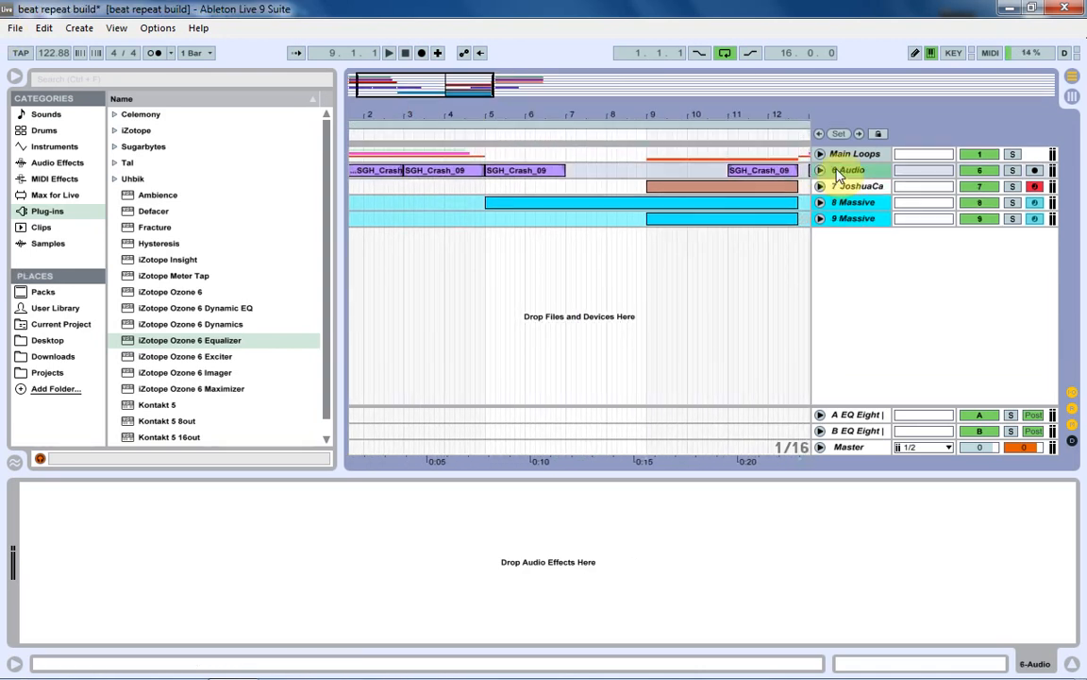
key(ctrl+t)
click(821, 172)
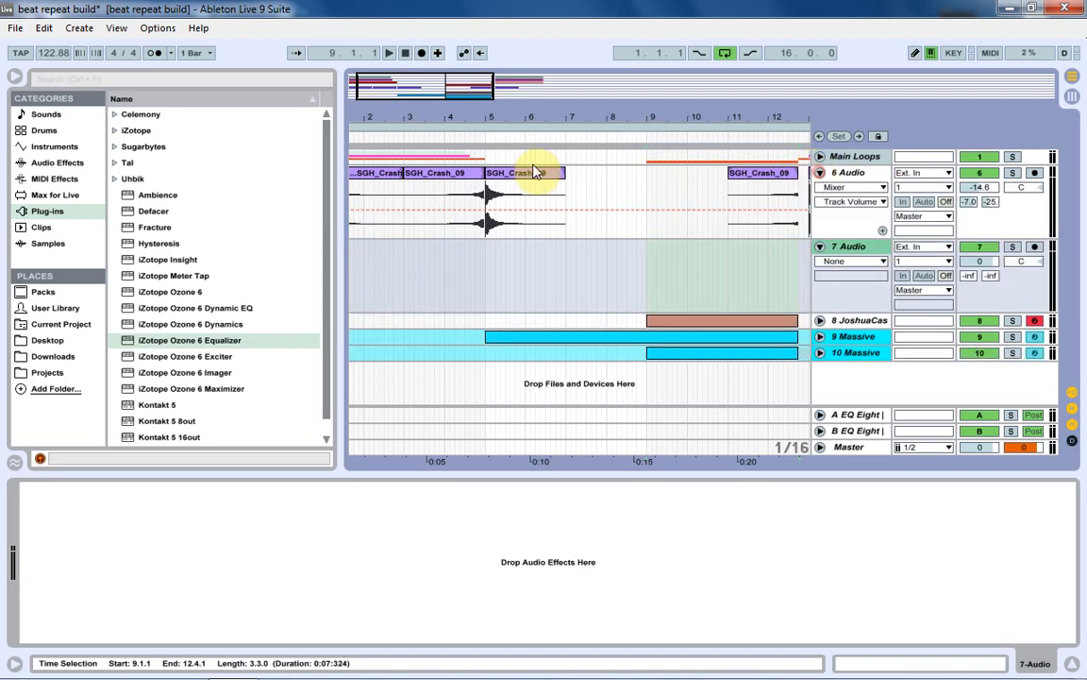
Audition the SGH_Crash_09 clip at bar 5 on 6 Audio with that track soloed.
click(534, 172)
click(1013, 174)
key(space)
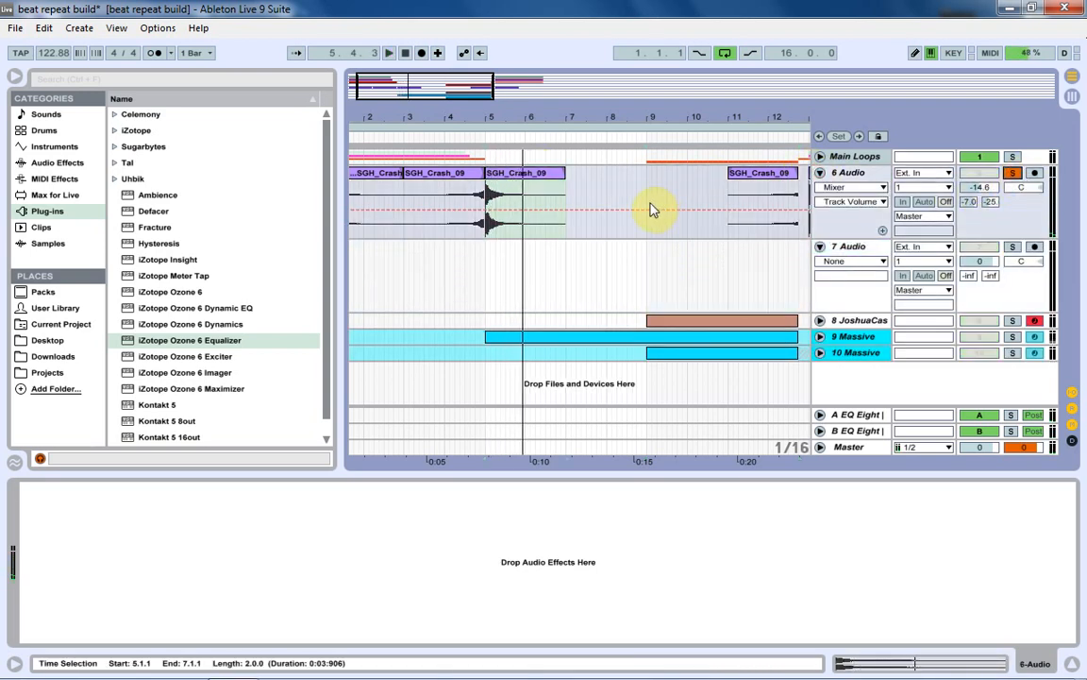
Copy the SGH_Crash_09 clip at bar 5 from 6 Audio to 7 Audio and solo 7 Audio instead of 6 Audio.
drag(517, 182, 533, 277)
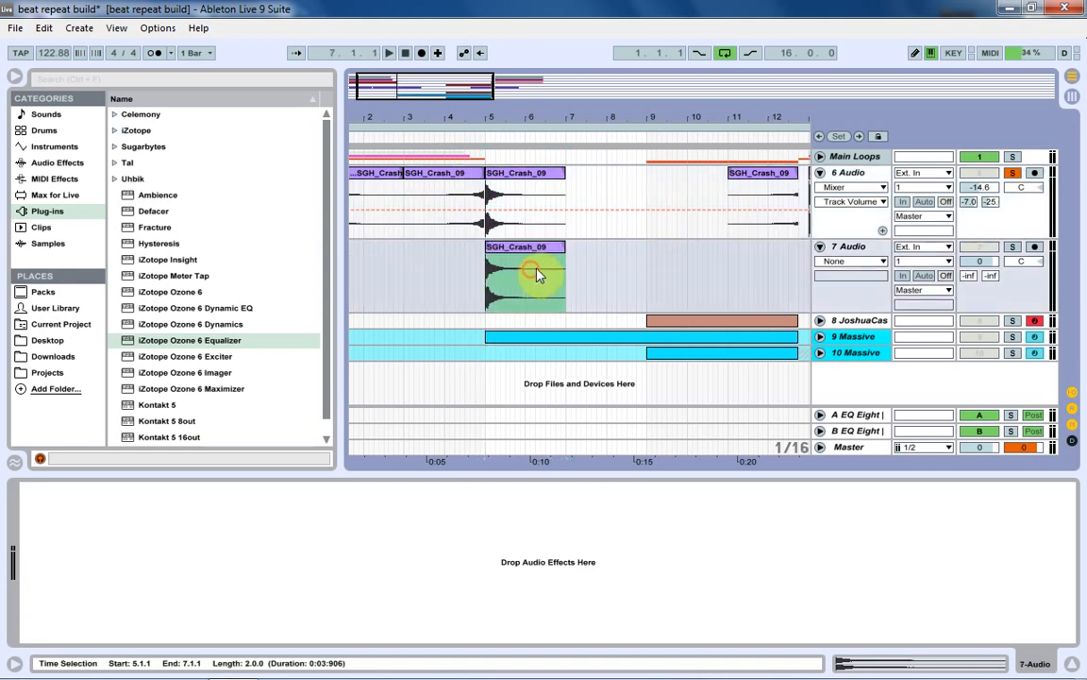
click(1013, 173)
click(1012, 248)
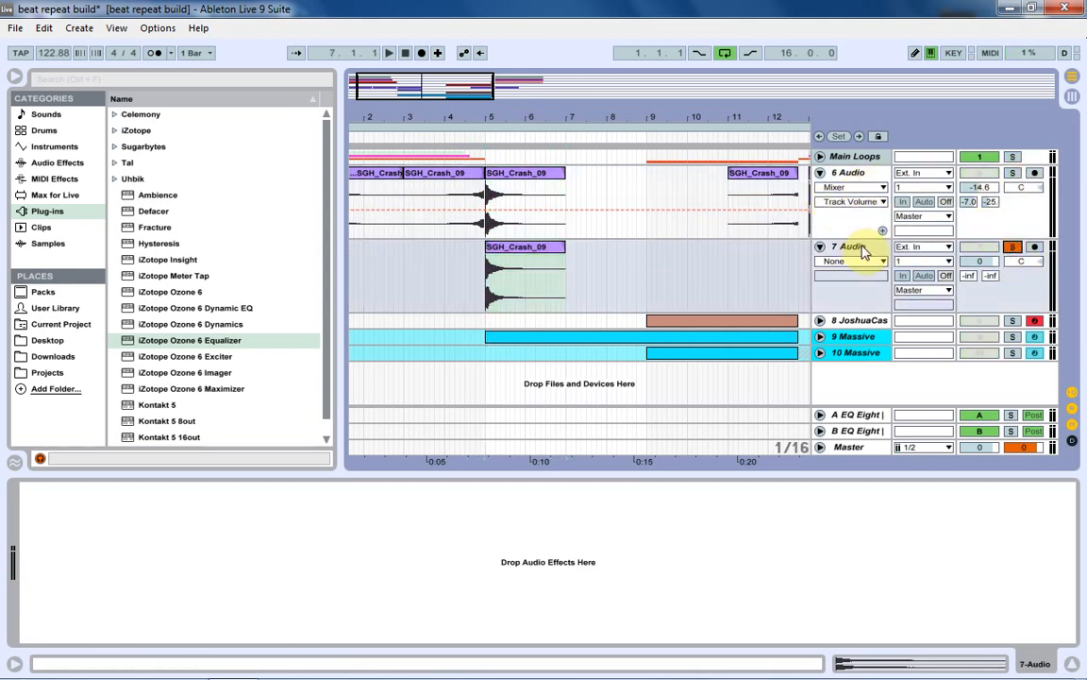
Transpose the copied SGH_Crash_09 clip up 12 st and set the 7 Audio track volume to -9.9 dB.
click(504, 261)
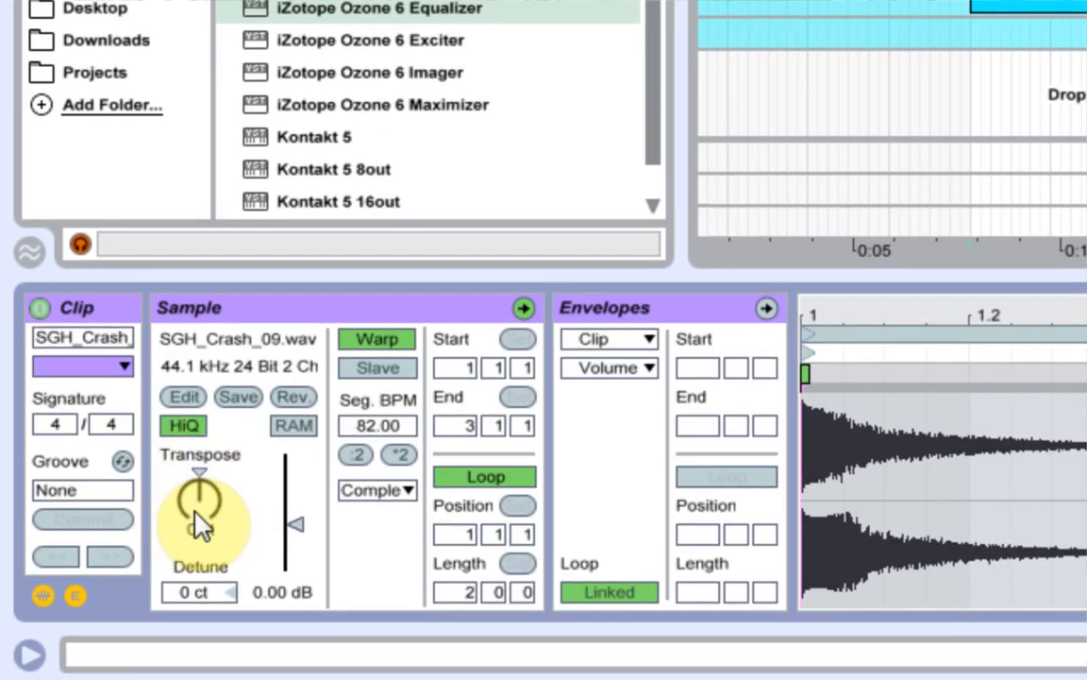
drag(198, 522, 193, 508)
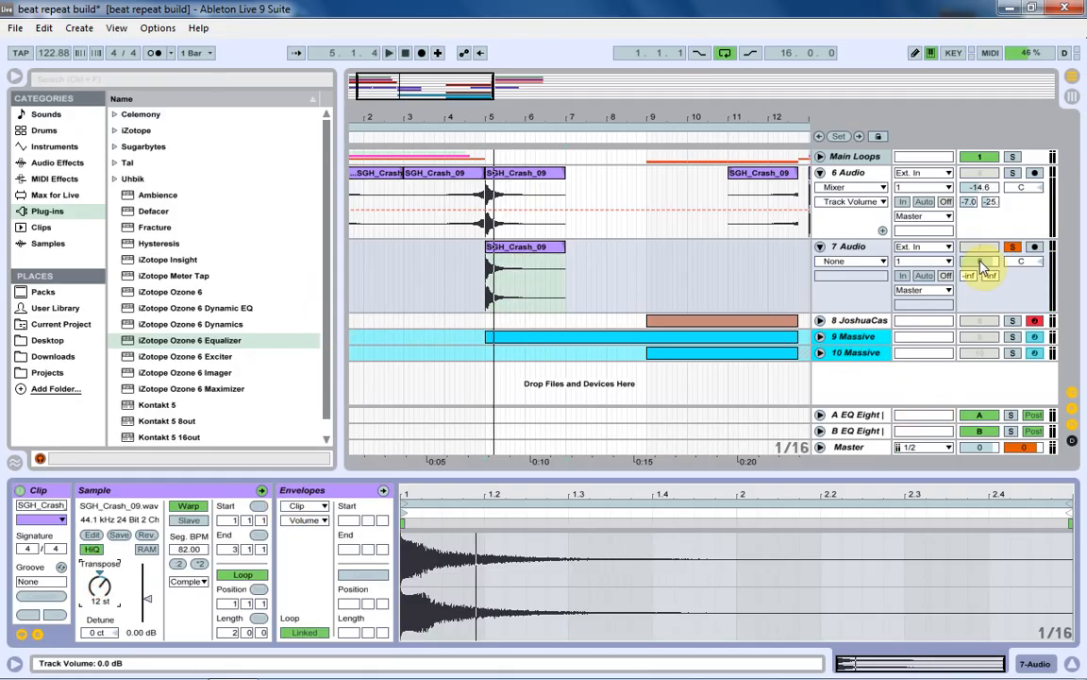
drag(981, 264, 981, 290)
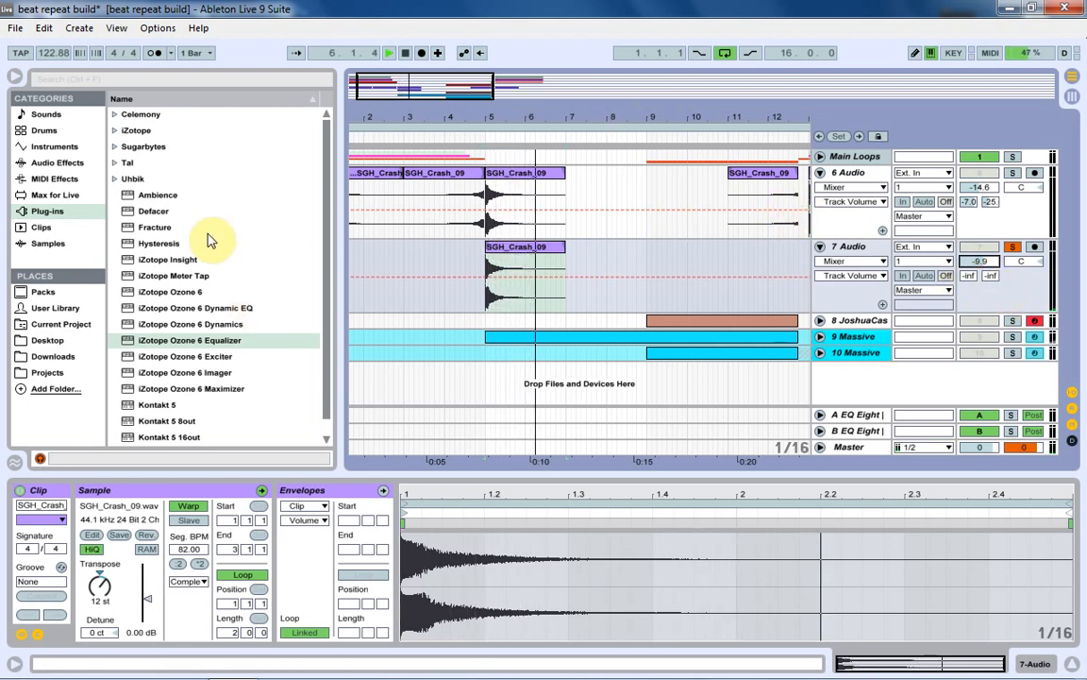
Add the Beat Repeat audio effect to 7 Audio and set its Interval to 1/32.
click(56, 162)
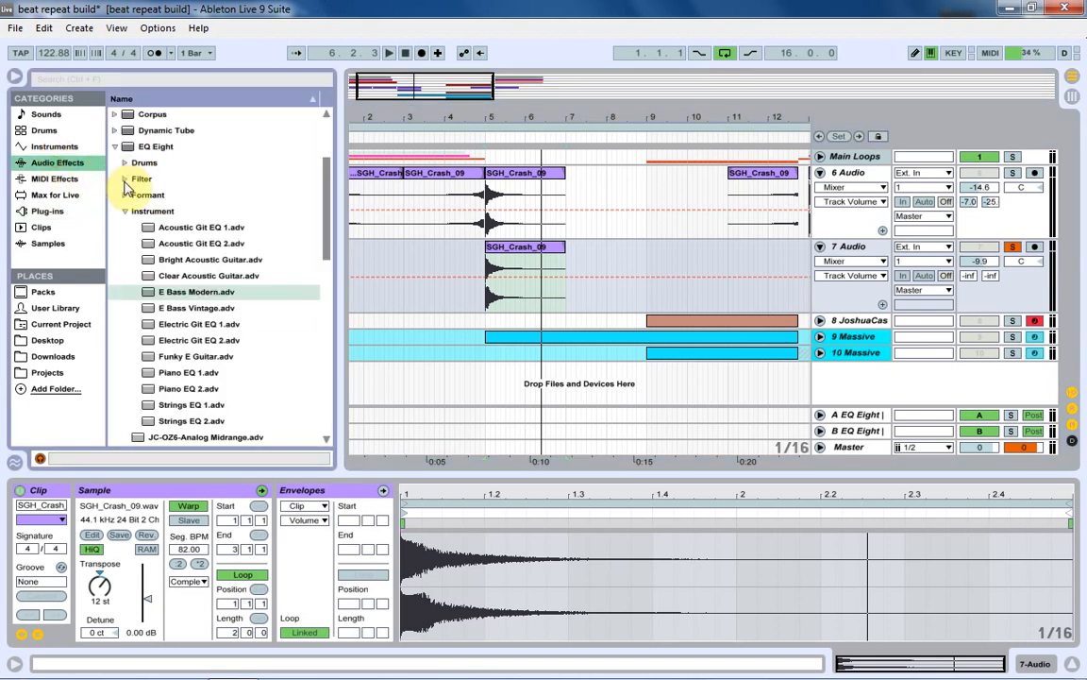
click(114, 146)
scroll(161, 188, up, 3)
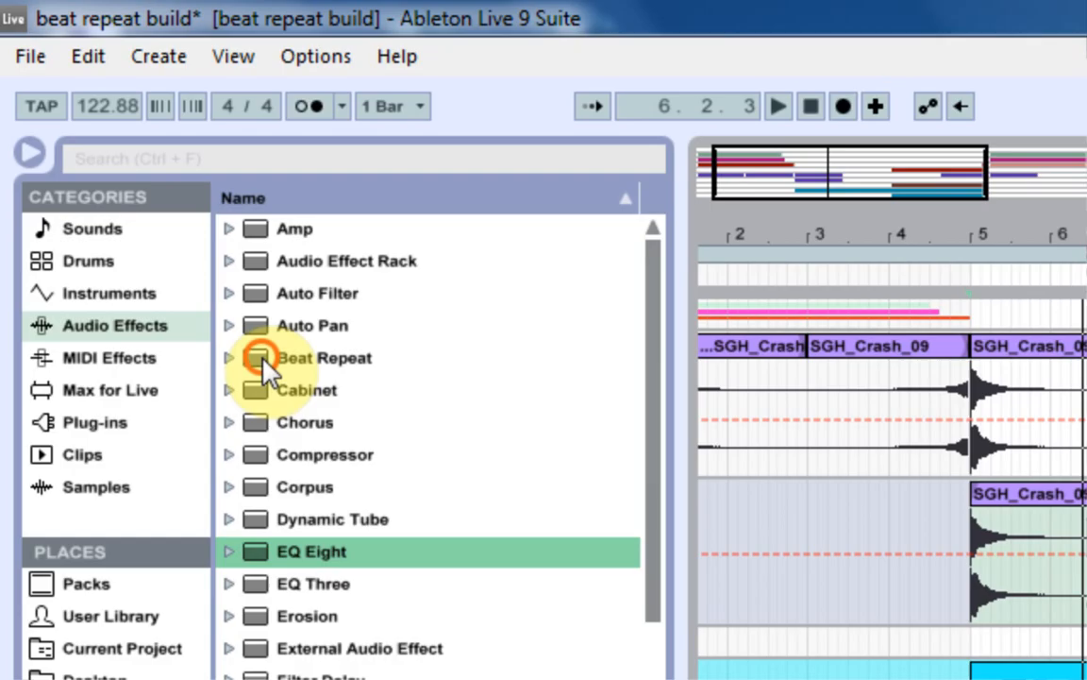
drag(132, 179, 511, 279)
drag(818, 513, 815, 511)
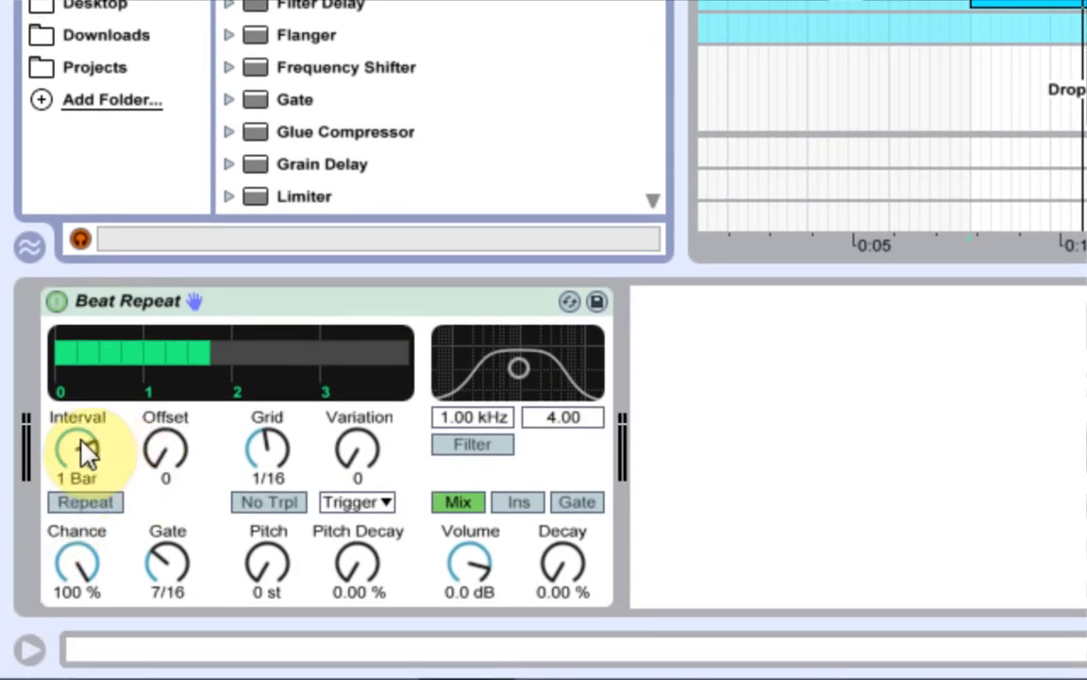
drag(80, 450, 80, 500)
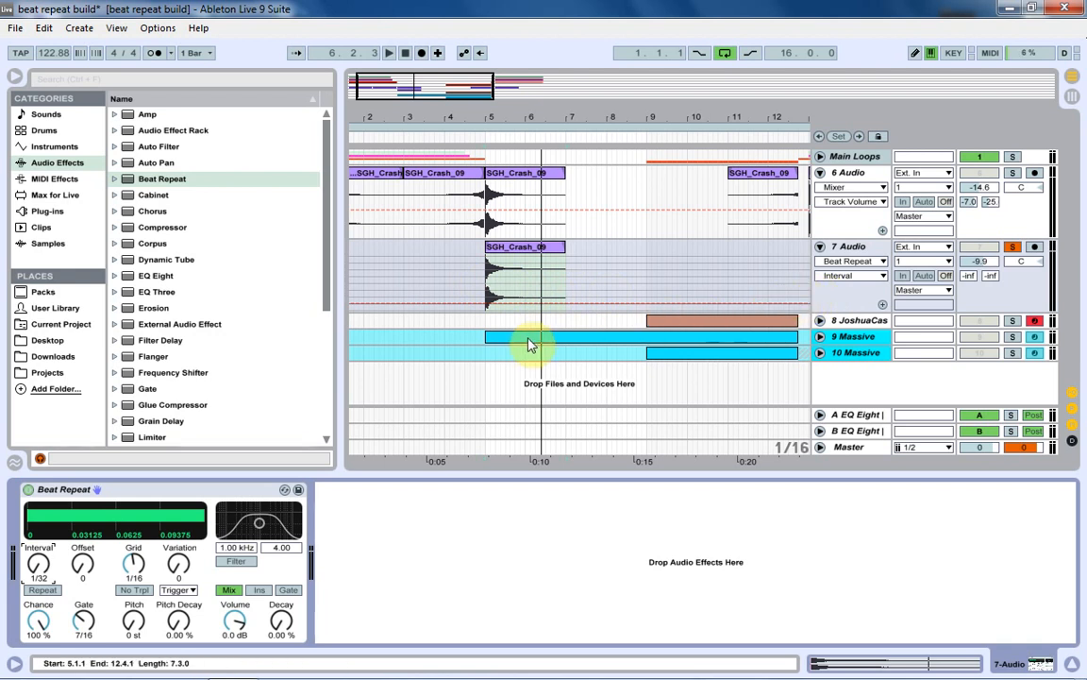
Automate Beat Repeat's Repeat switch on 7 Audio to turn on one sixteenth after bar 5 and stay on.
click(41, 590)
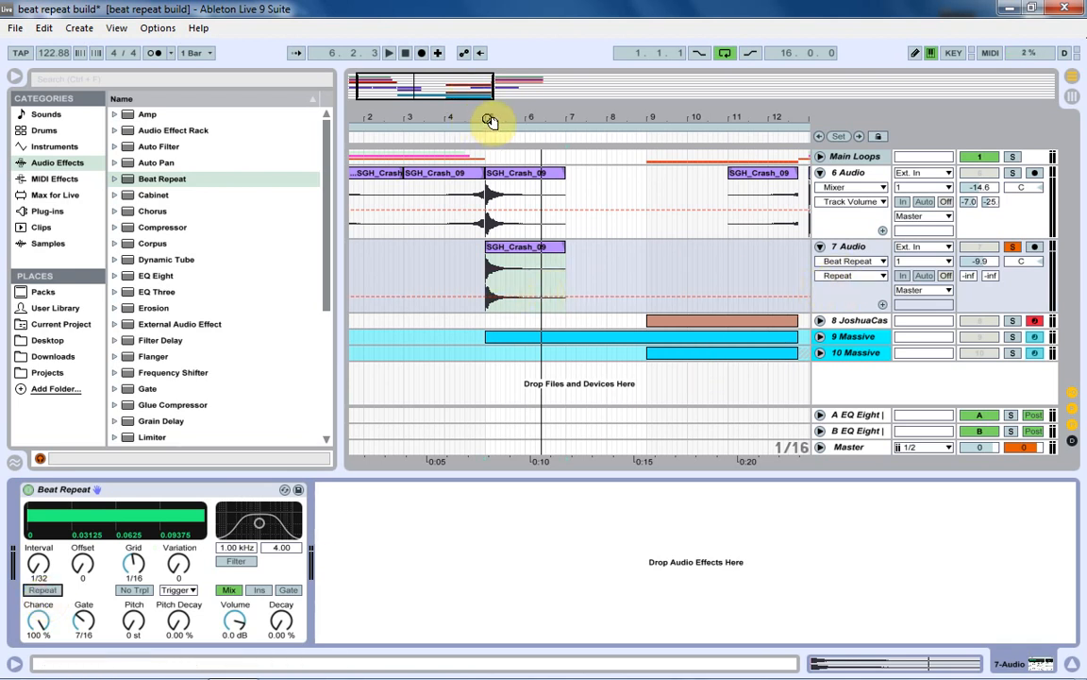
drag(485, 116, 487, 321)
key(b)
click(505, 263)
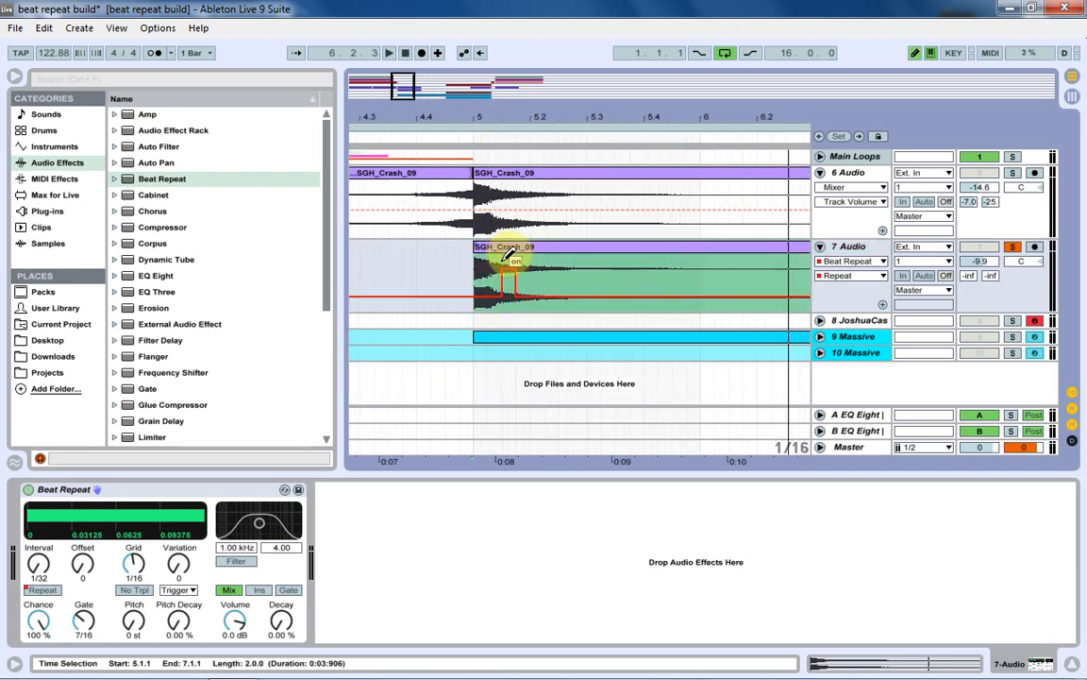
drag(501, 260, 582, 258)
key(b)
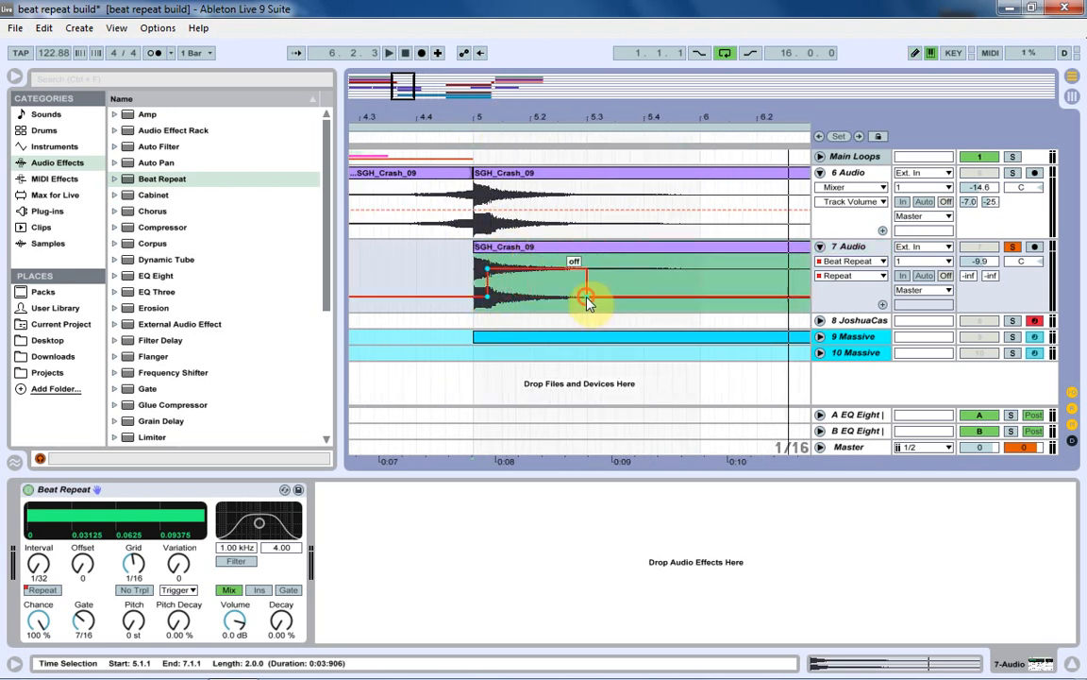
click(586, 296)
Play 7 Audio from just before bar 5 to hear the crash with Repeat switched on.
click(470, 283)
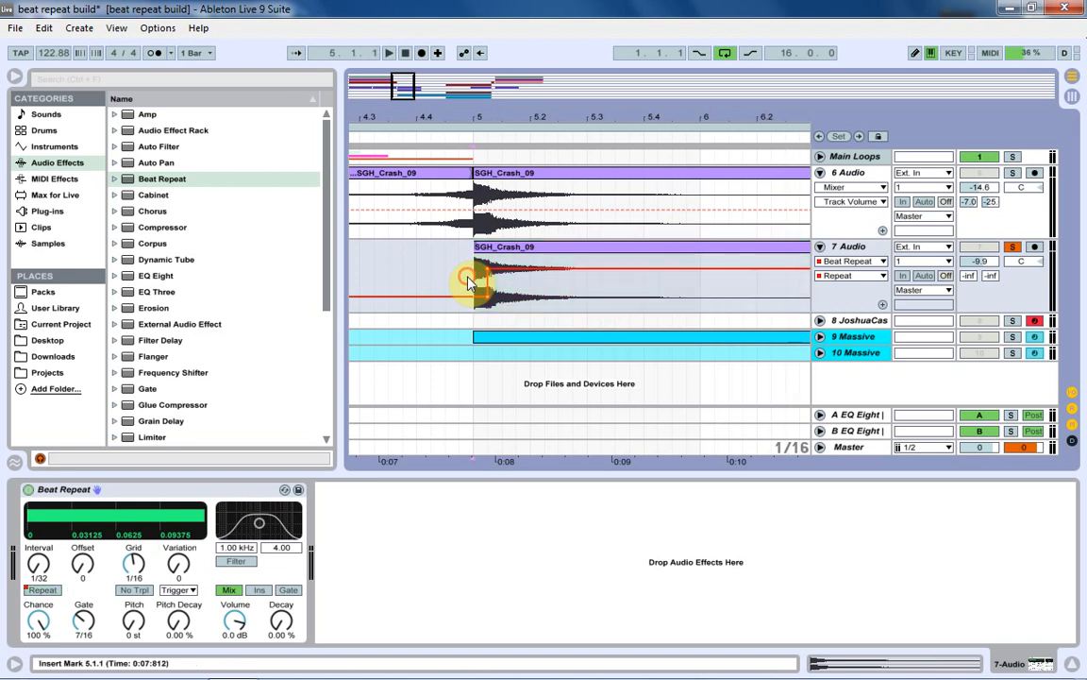
click(404, 274)
click(409, 274)
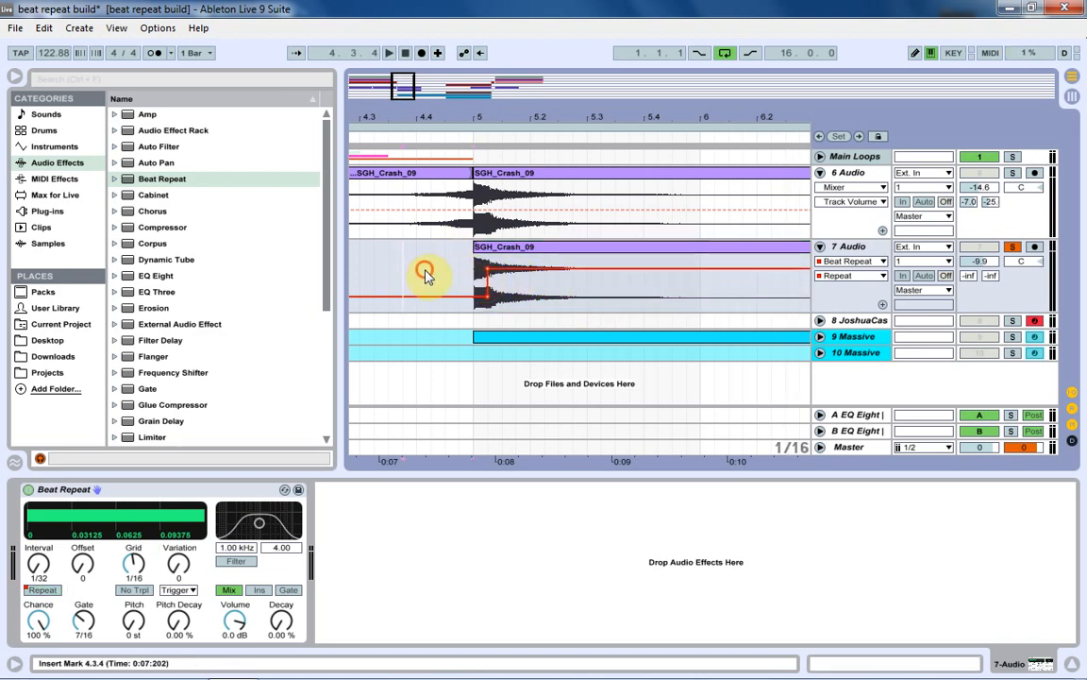
key(space)
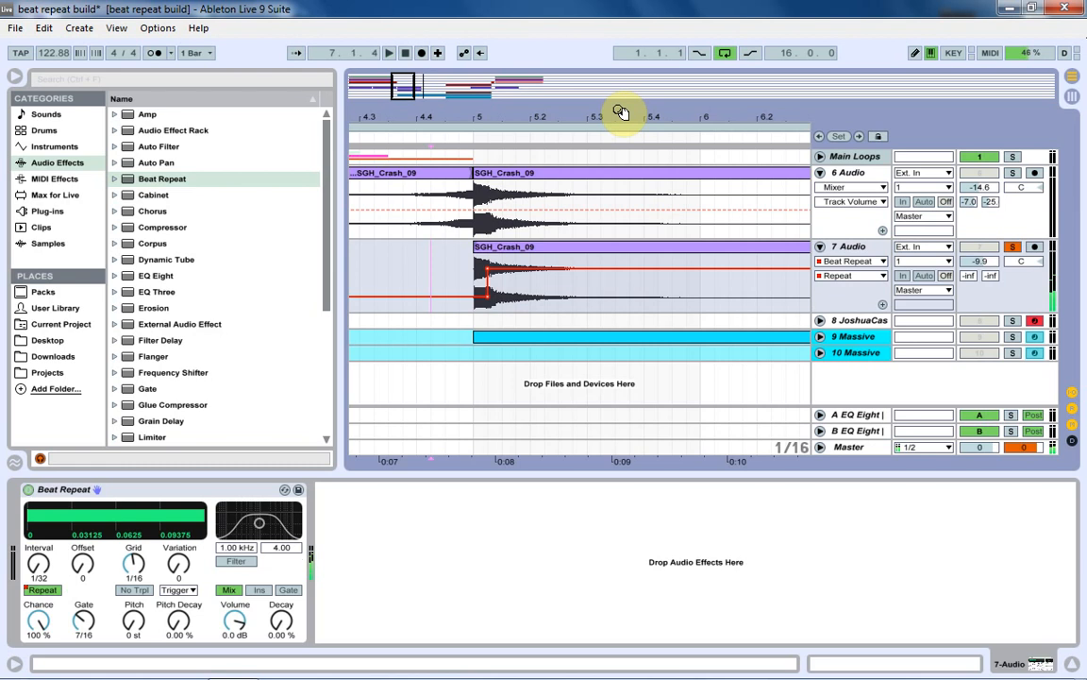
Adjust Beat Repeat's Pitch Decay on 7 Audio and listen to the repeating crash.
drag(620, 113, 554, 315)
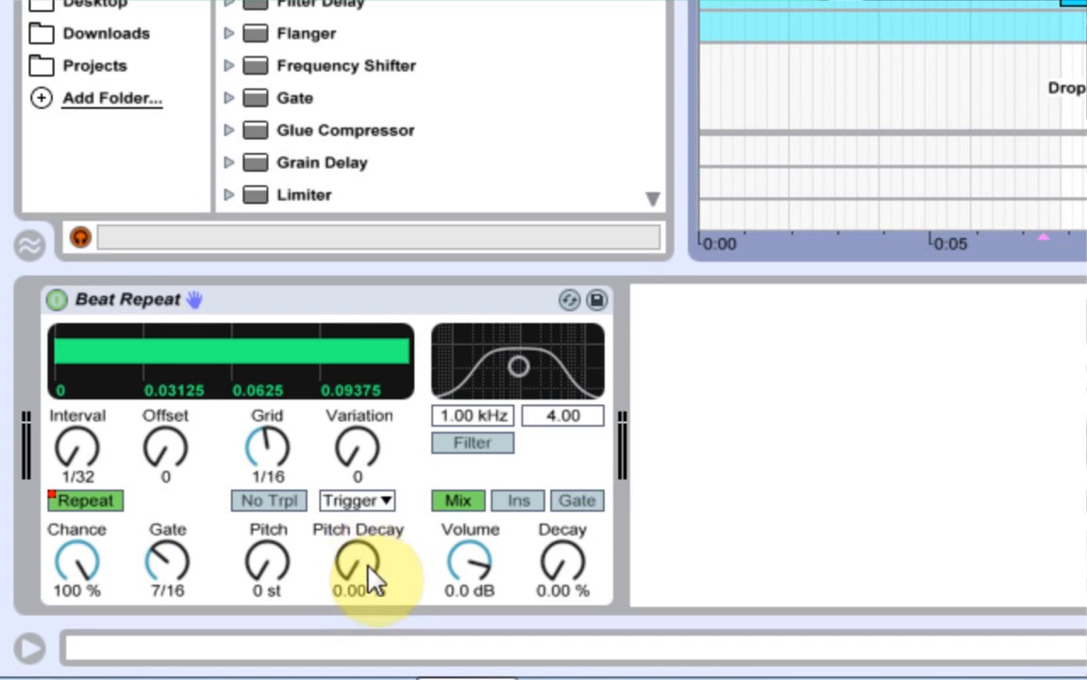
click(357, 563)
click(350, 567)
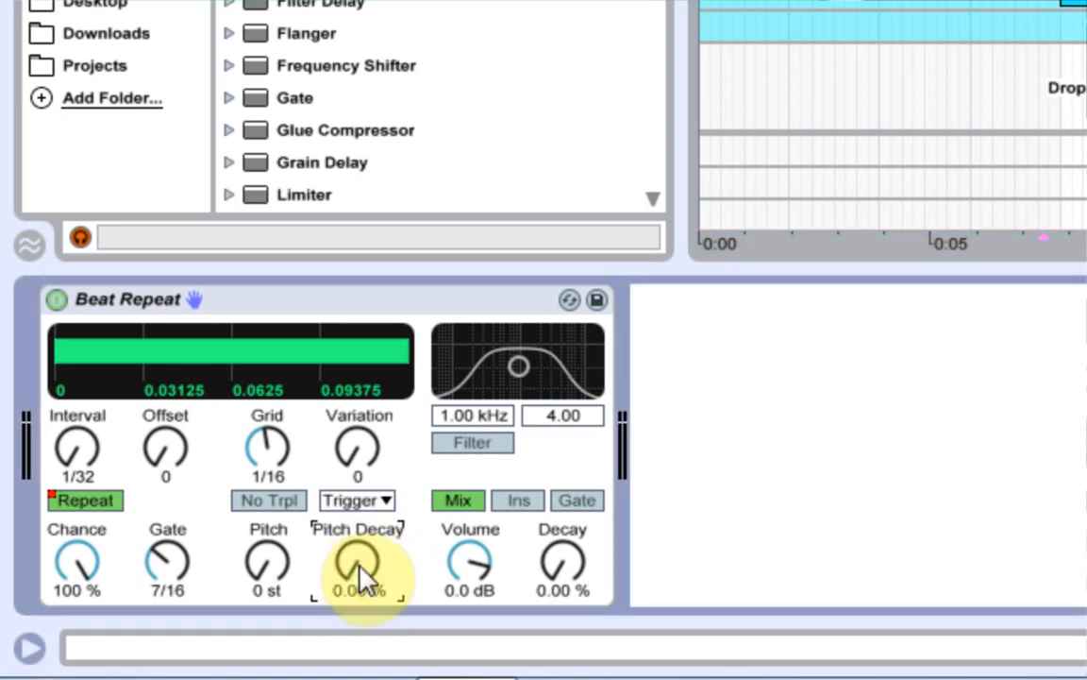
drag(352, 563, 389, 534)
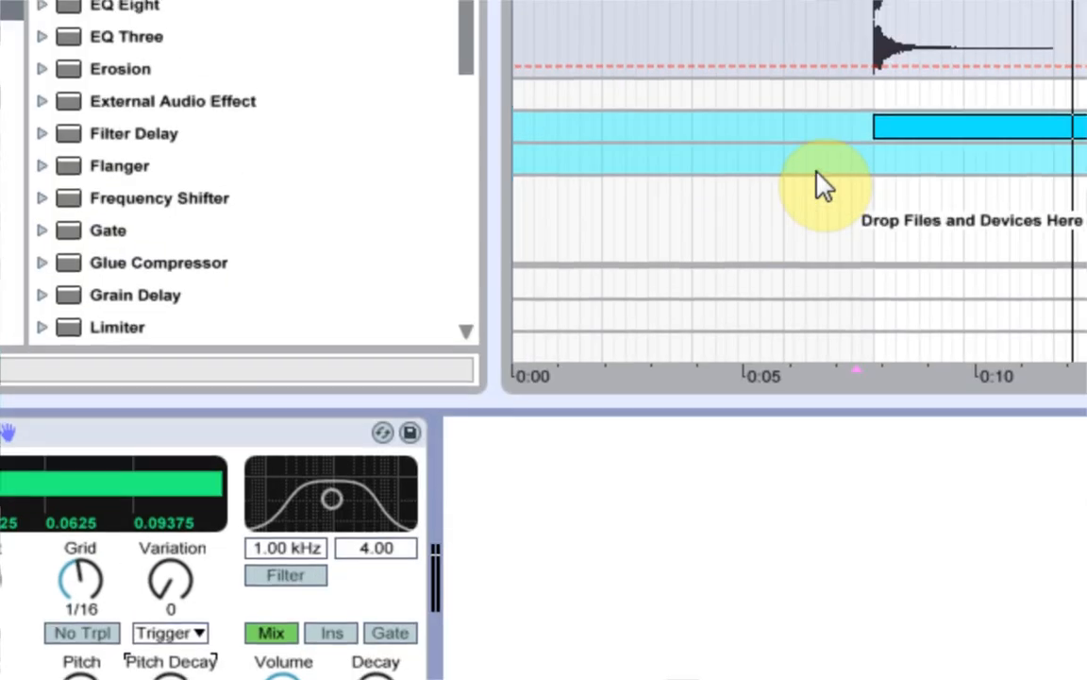
key(space)
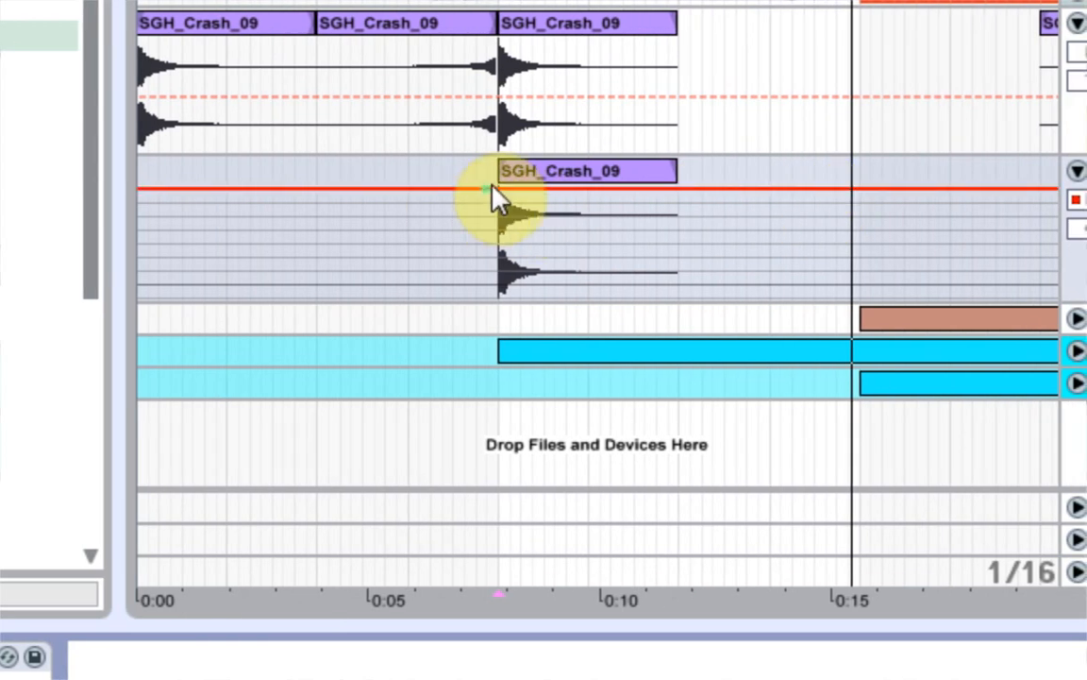
Automate Beat Repeat's Grid on 7 Audio with a curved ramp from bar 5 down to 1/256 at bar 9.
click(493, 188)
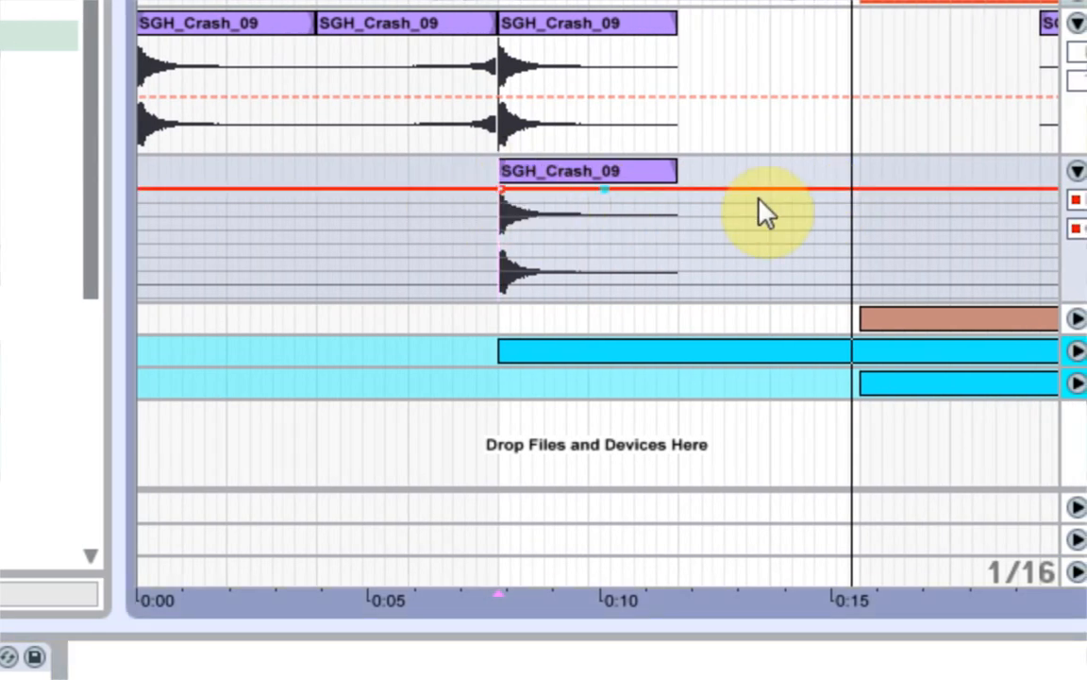
drag(860, 189, 810, 282)
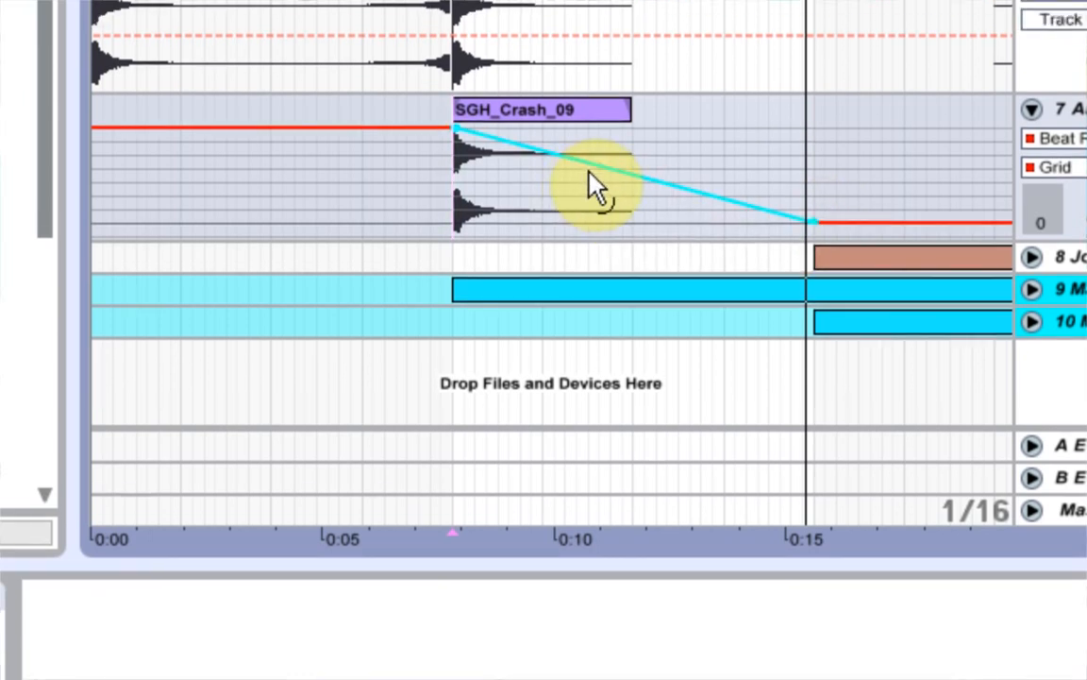
drag(592, 184, 586, 160)
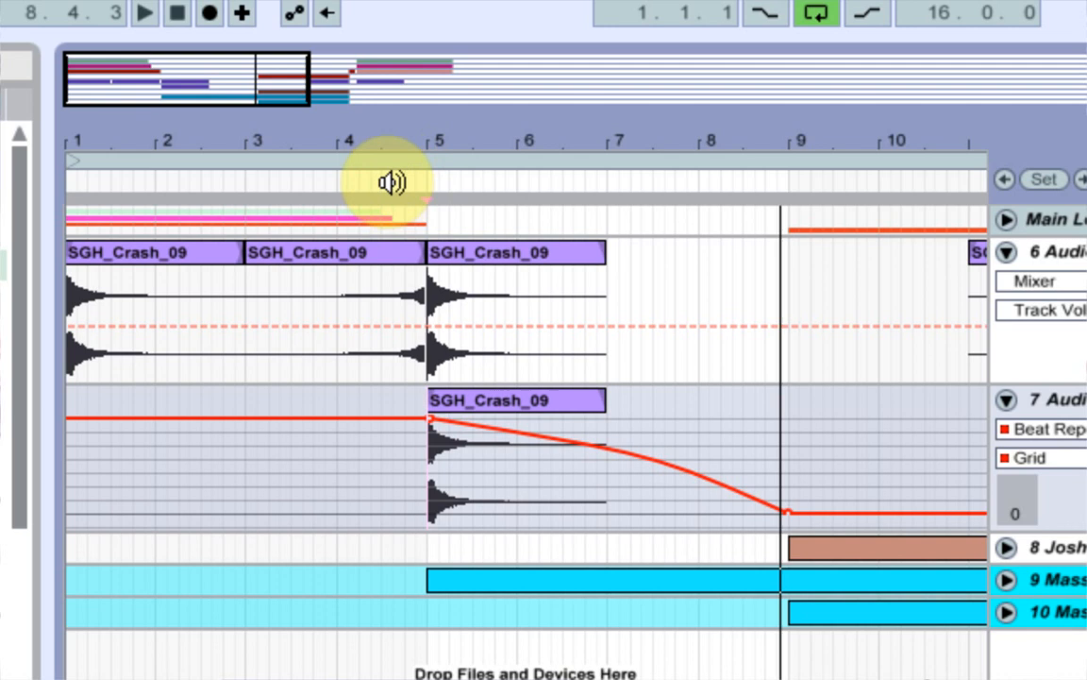
Freeze 7 Audio and flatten it so the Beat Repeat effect is printed as audio.
click(408, 163)
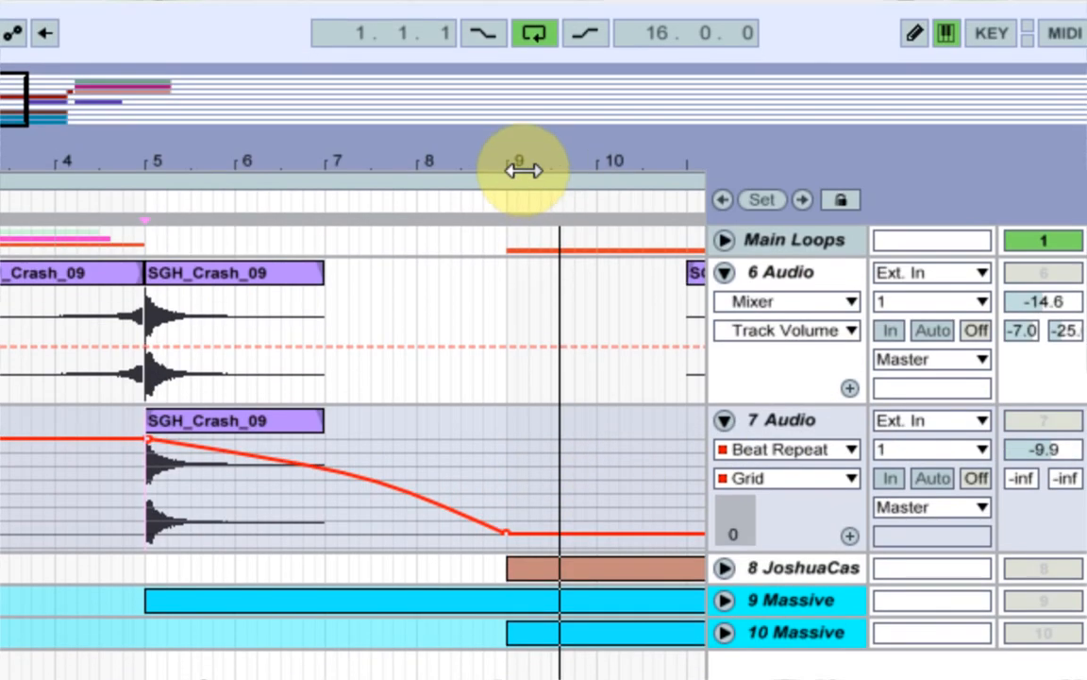
drag(500, 21, 187, 71)
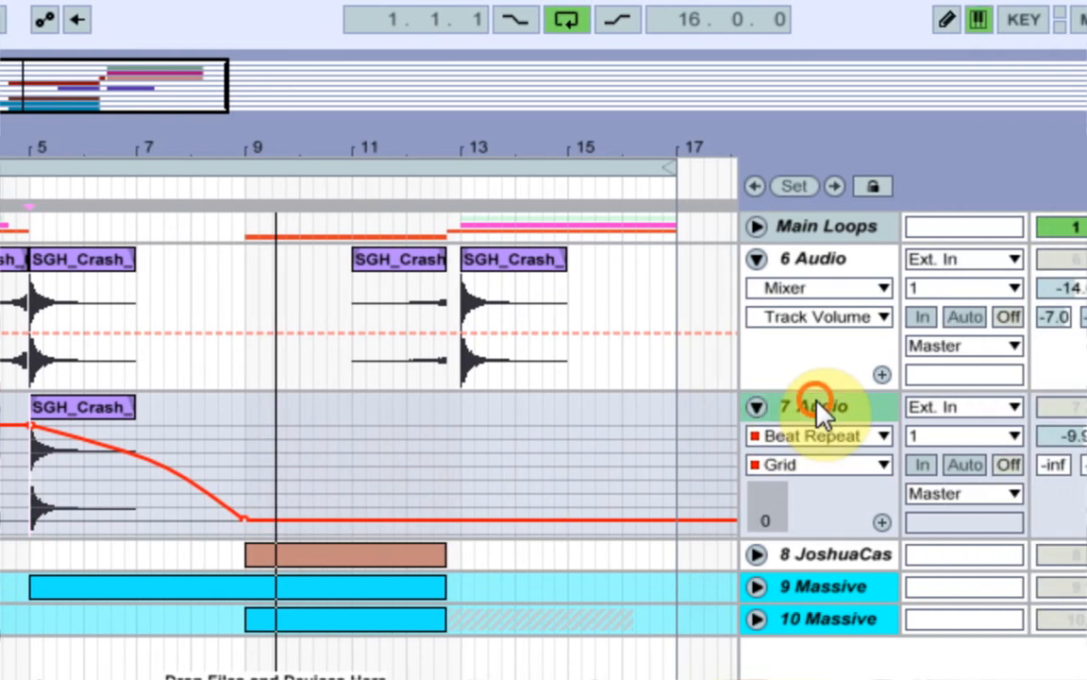
right_click(963, 415)
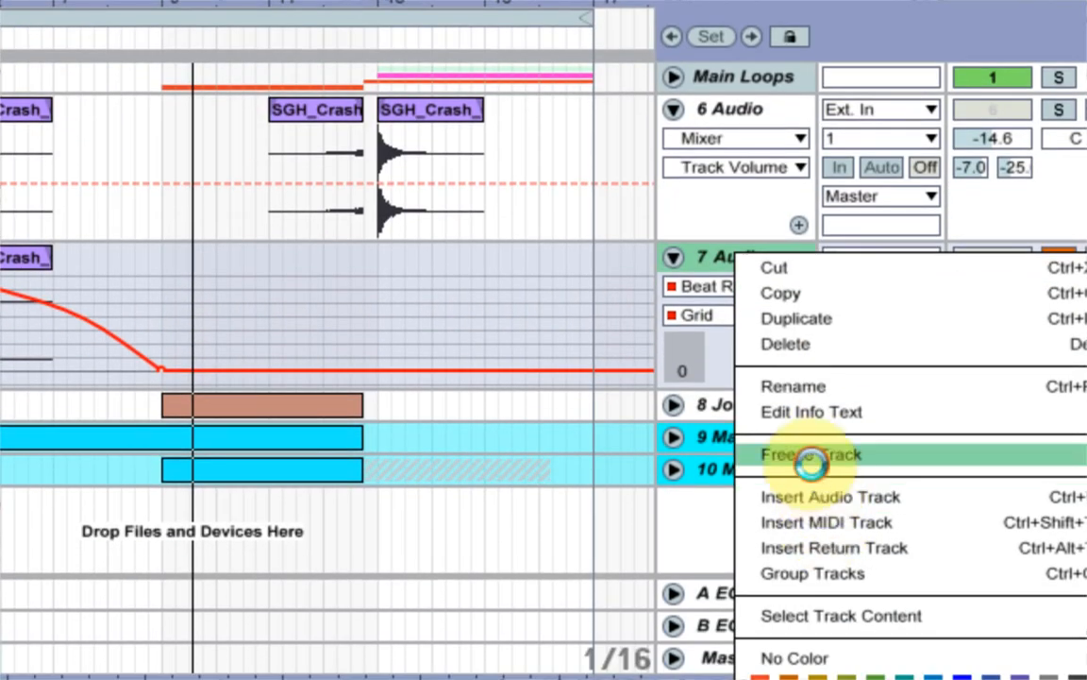
click(887, 603)
right_click(741, 257)
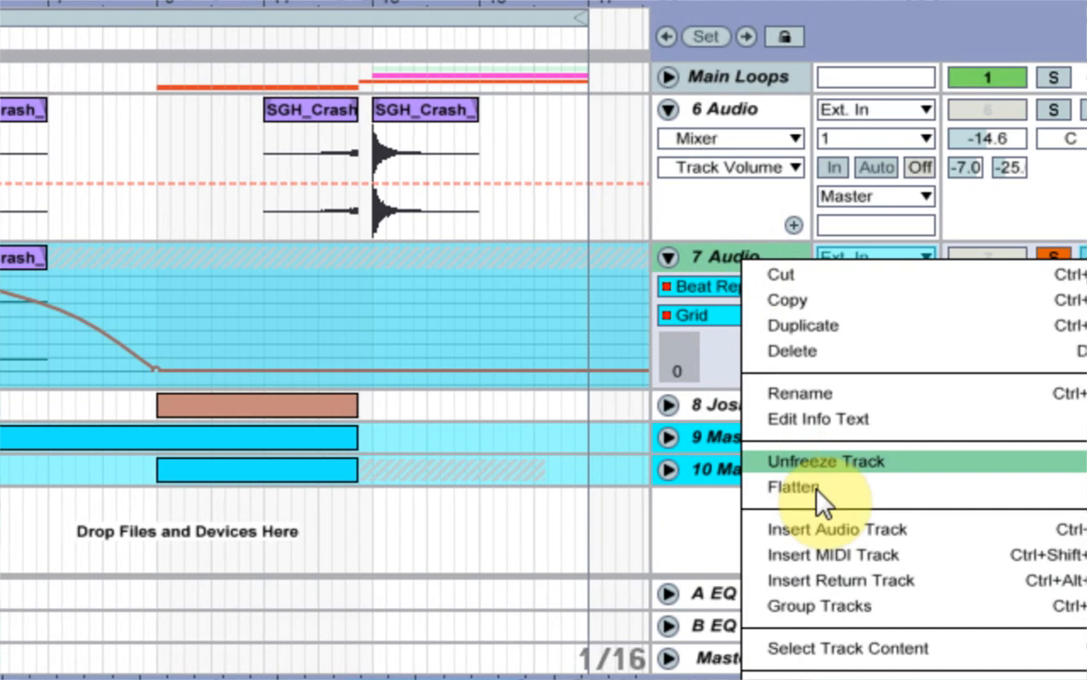
click(817, 493)
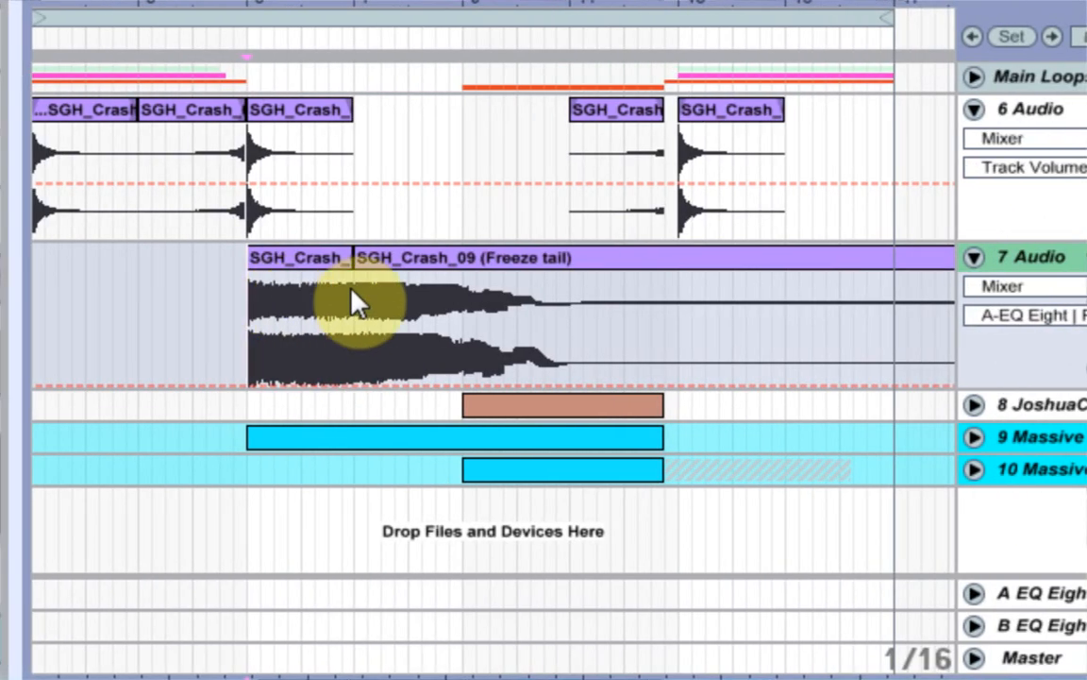
Extend the start of 7 Audio's freeze tail clip back to bar 5, replacing the short crash clip.
click(357, 265)
key(ctrl+z)
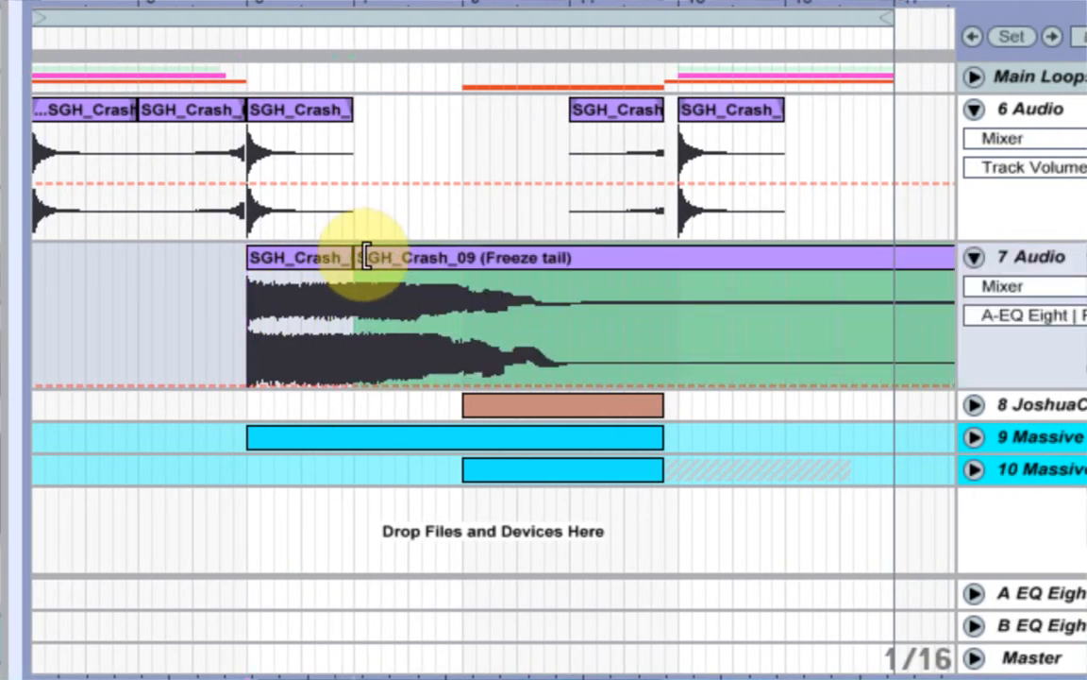
drag(359, 255, 253, 258)
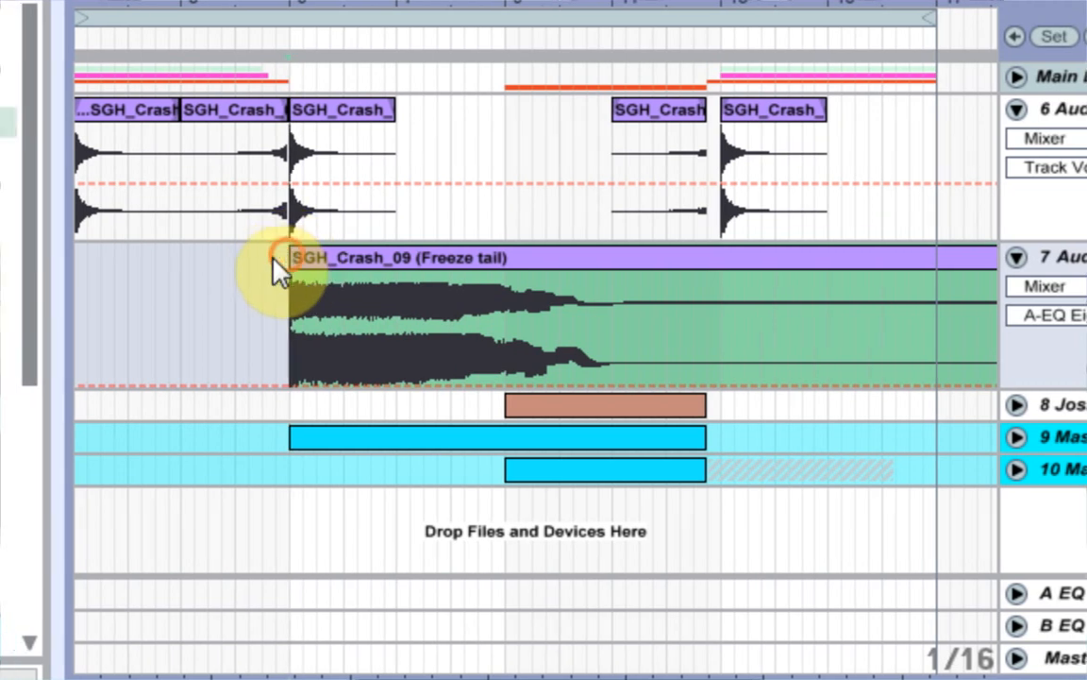
Set the arrangement grid to 2 bars, split 7 Audio's freeze tail clip at bar 9 and delete the remainder.
right_click(249, 321)
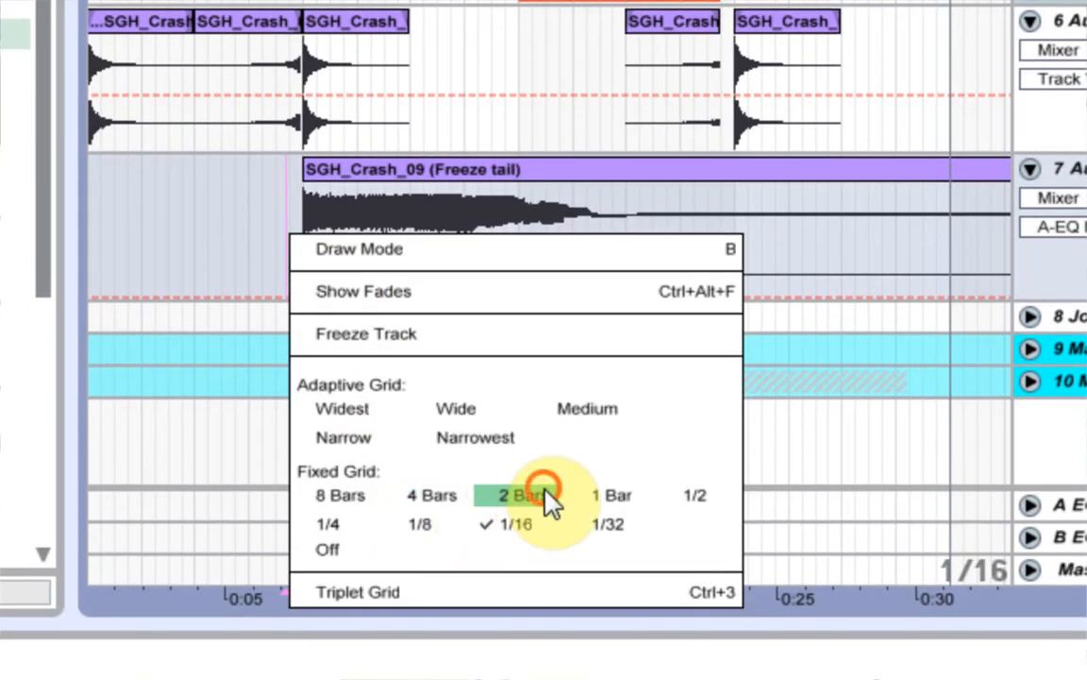
click(550, 497)
drag(301, 236, 517, 243)
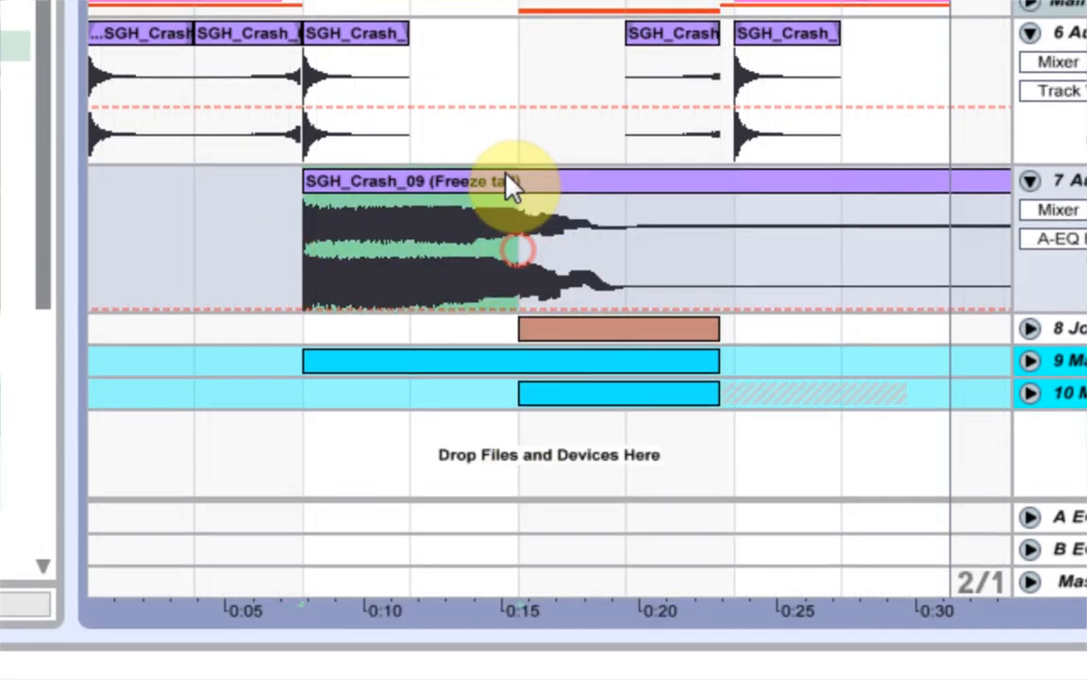
key(ctrl+e)
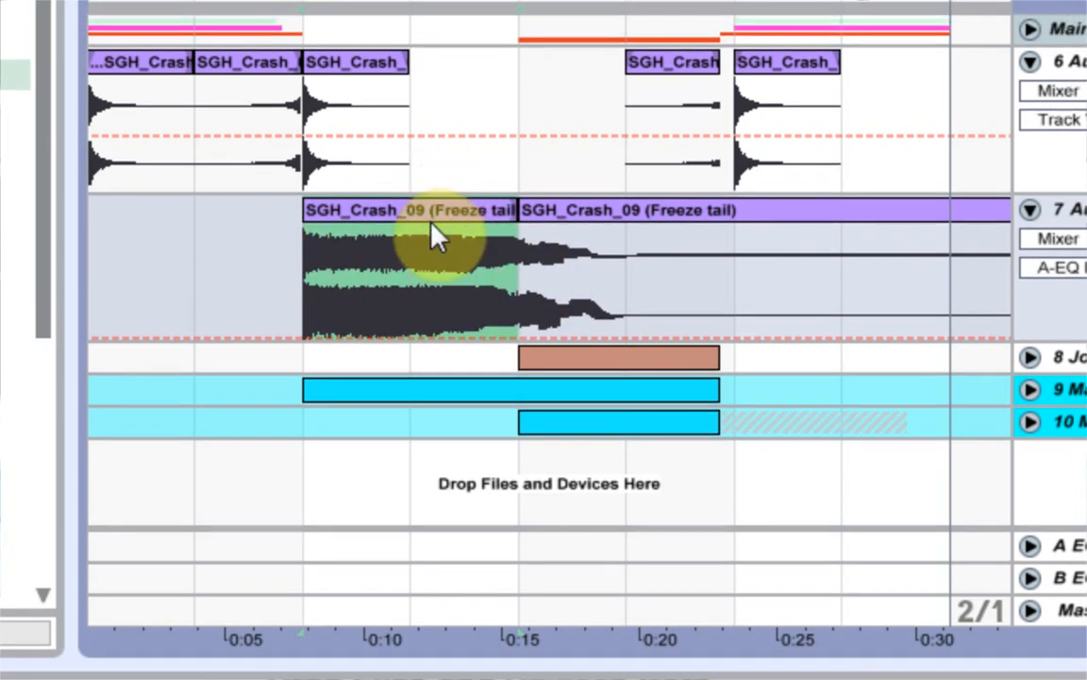
right_click(436, 189)
click(515, 612)
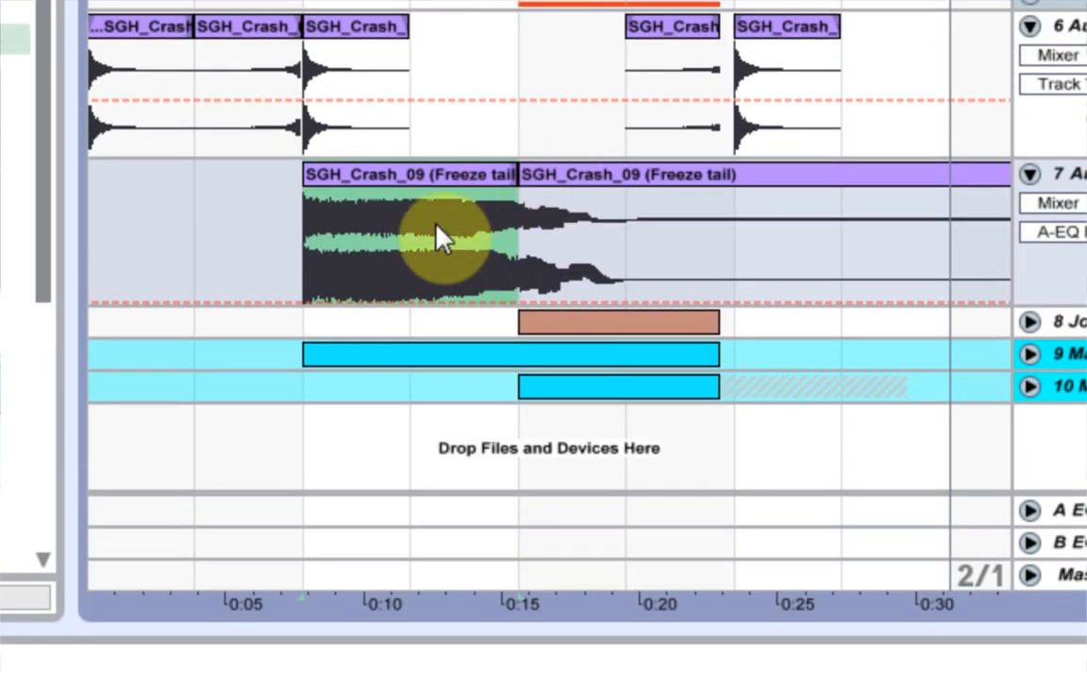
click(566, 174)
key(Delete)
Lower 7 Audio's track volume to -14.3 dB and play the printed crash clip from bar 5.
click(400, 174)
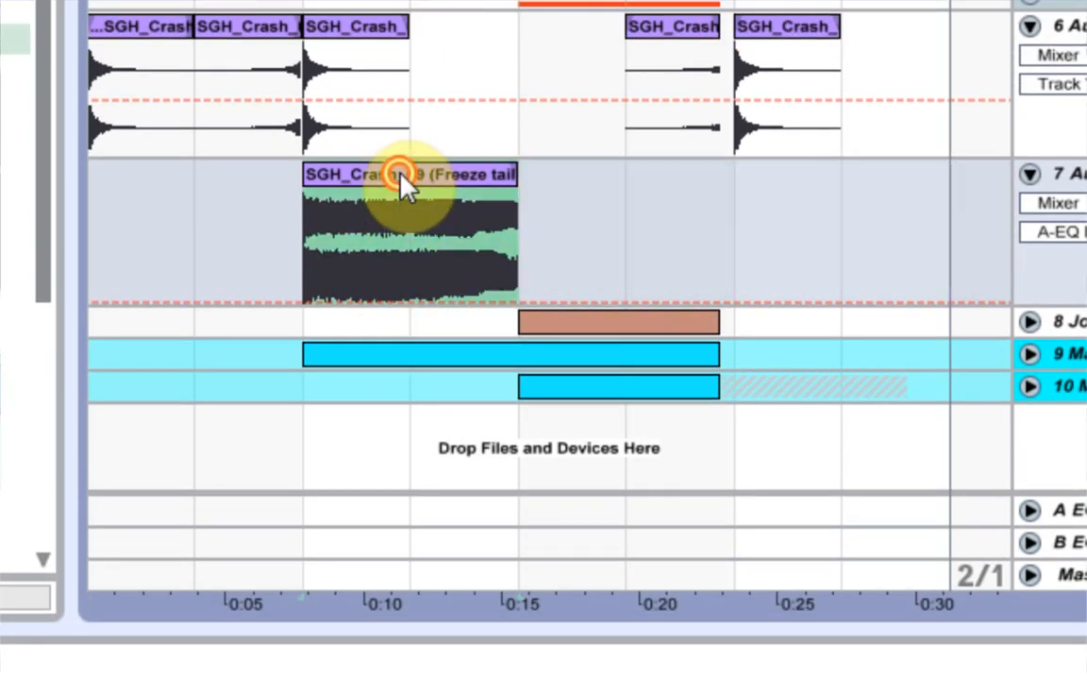
click(902, 629)
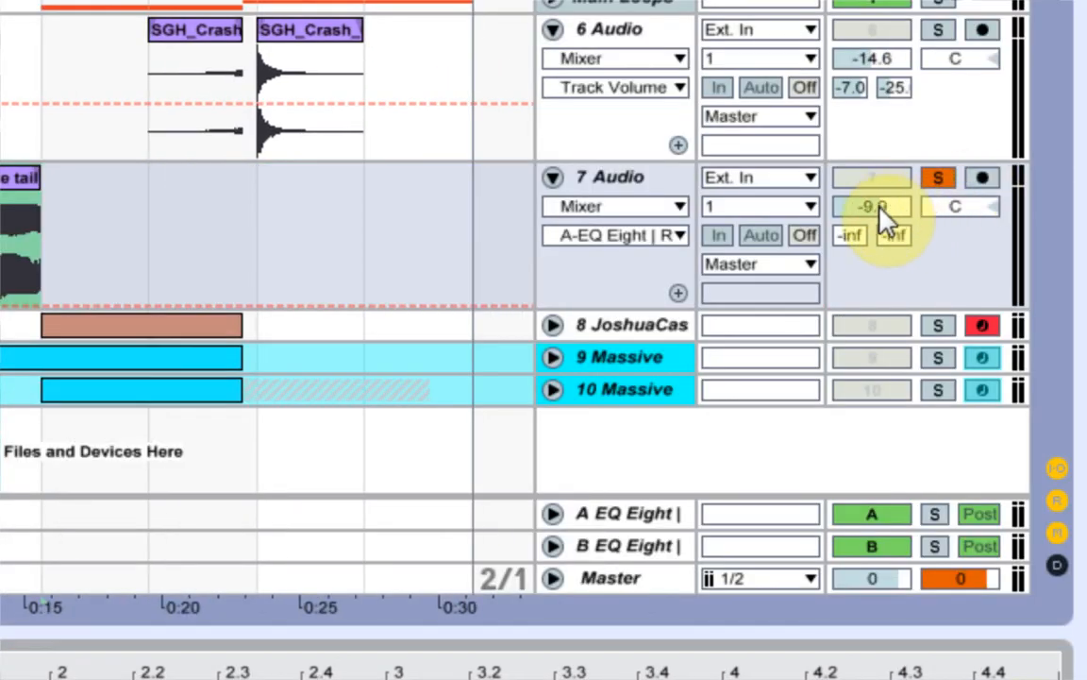
drag(879, 210, 877, 217)
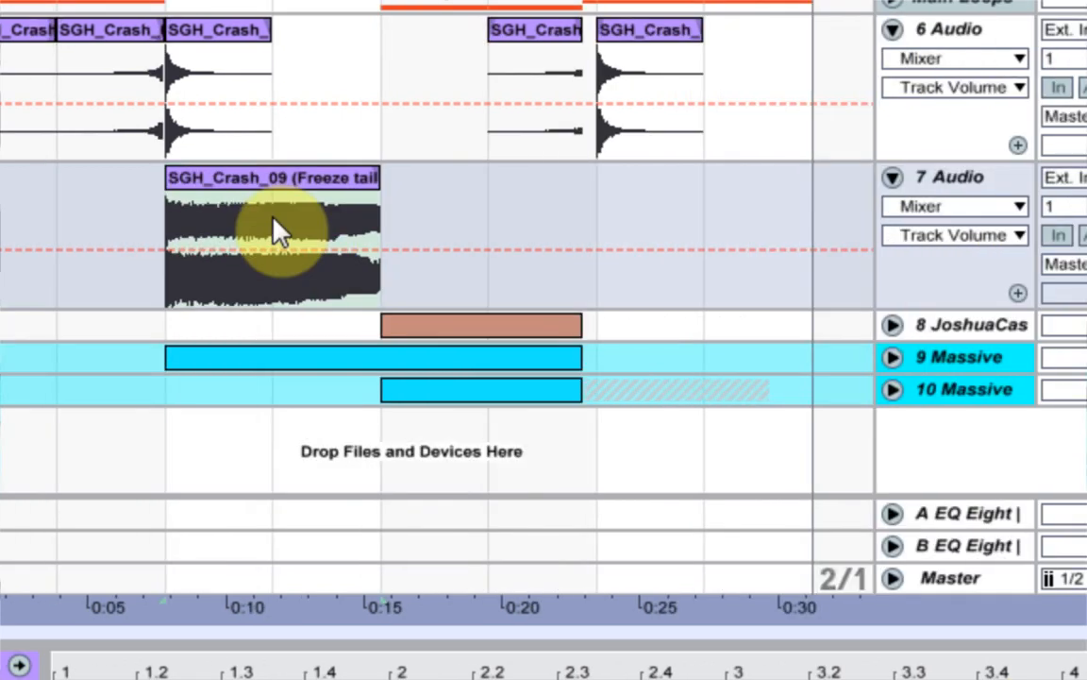
click(281, 220)
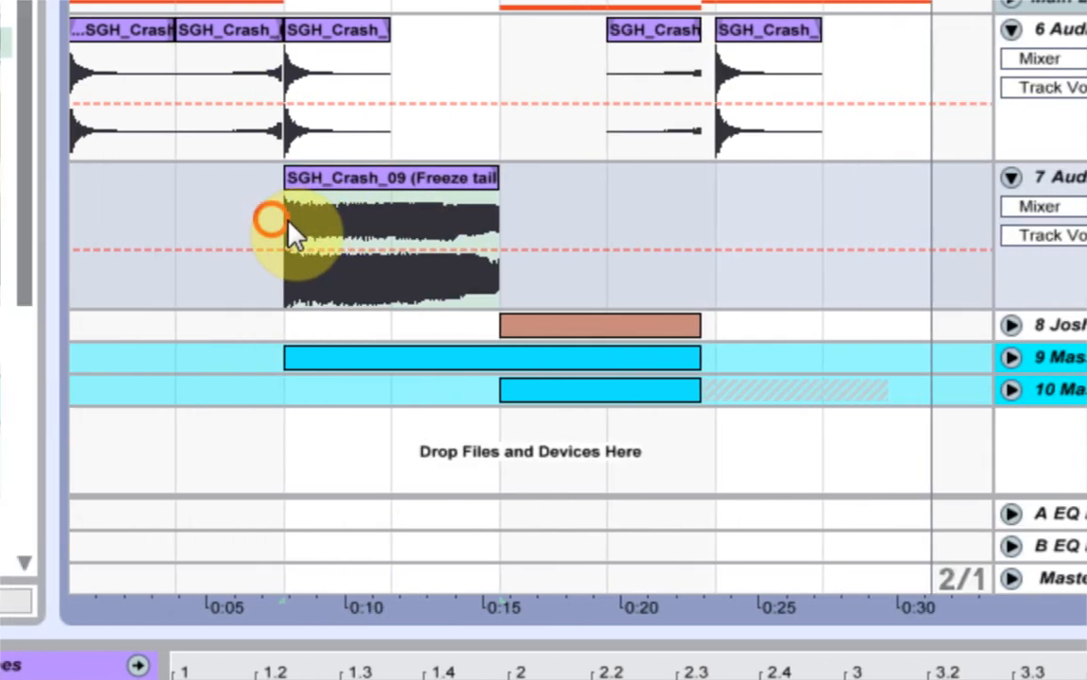
key(space)
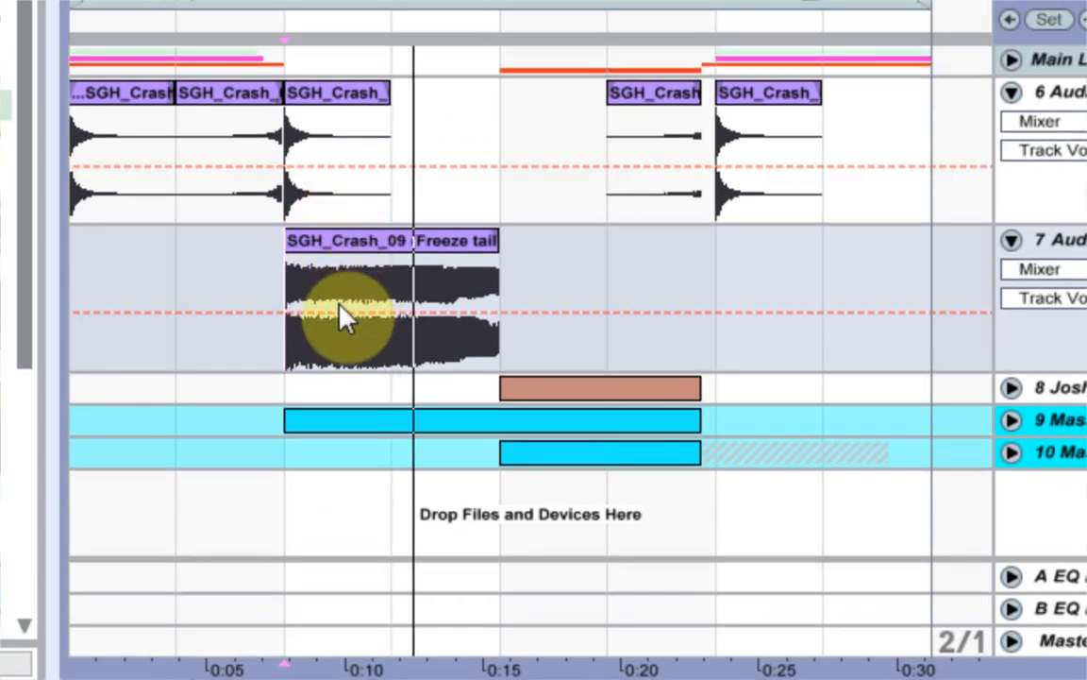
Duplicate the 7 Audio clip to bar 9 and reverse the copy's sample.
click(441, 248)
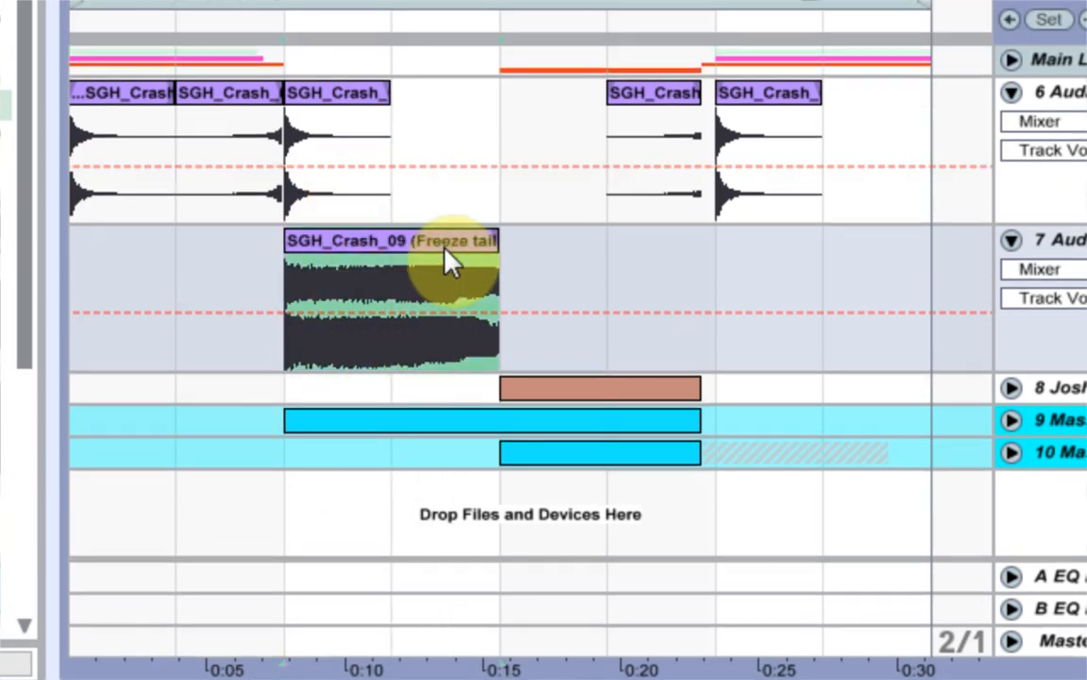
key(ctrl+d)
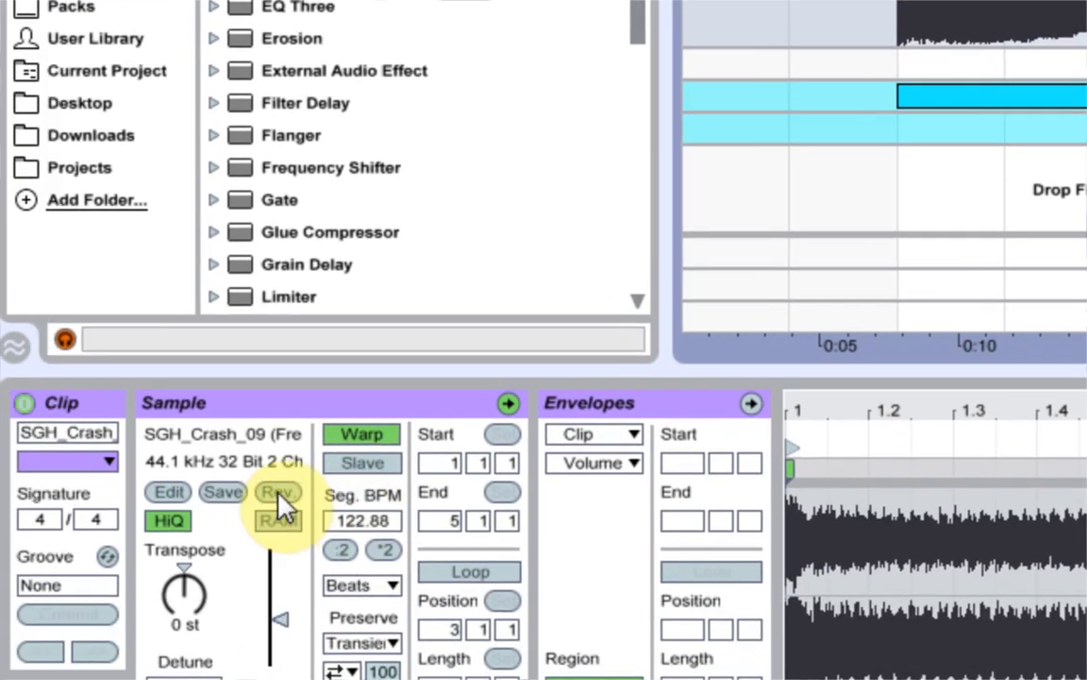
click(278, 492)
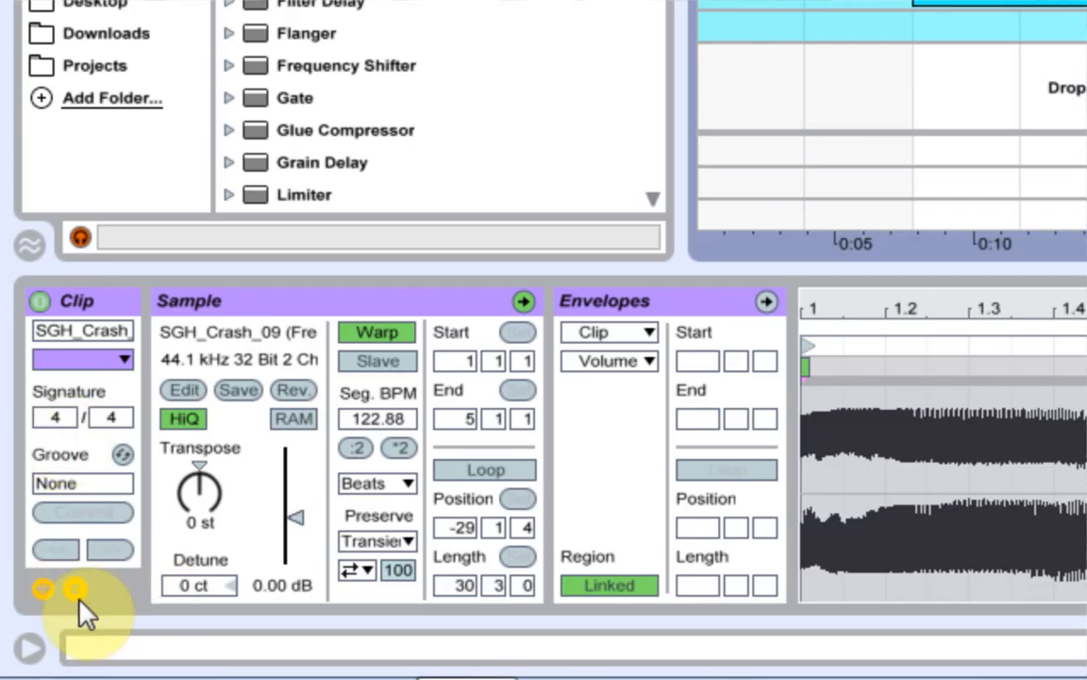
Draw a Transposition Modulation envelope on the reversed clip, rising from 0 st at its start to +12 st at 4.4, and play it.
click(38, 634)
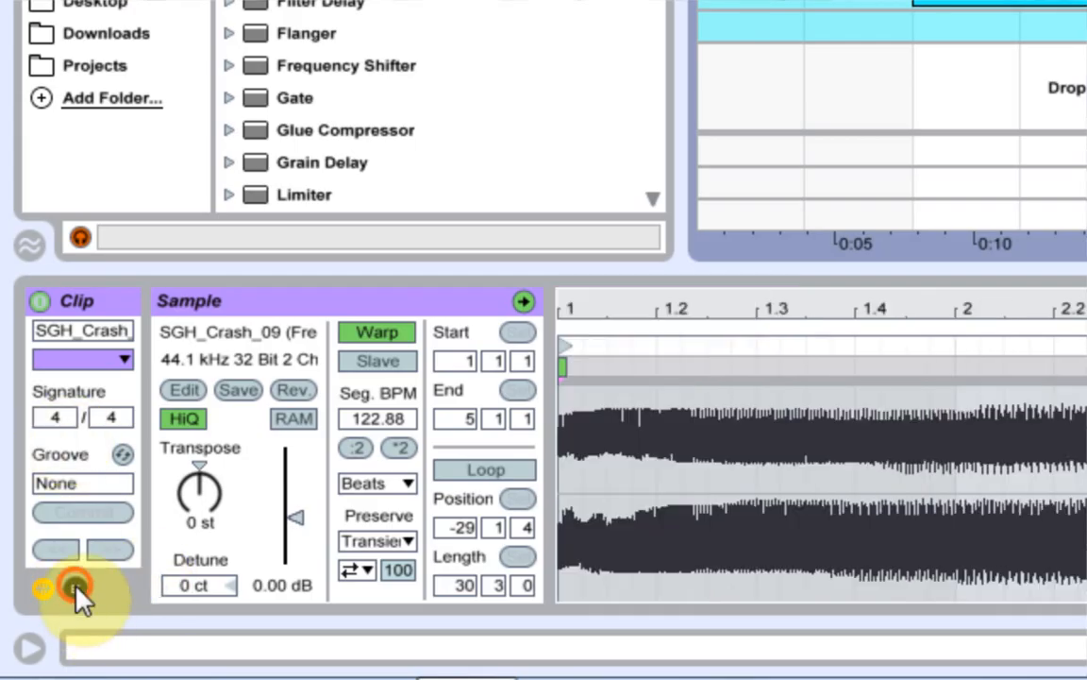
click(75, 589)
click(634, 361)
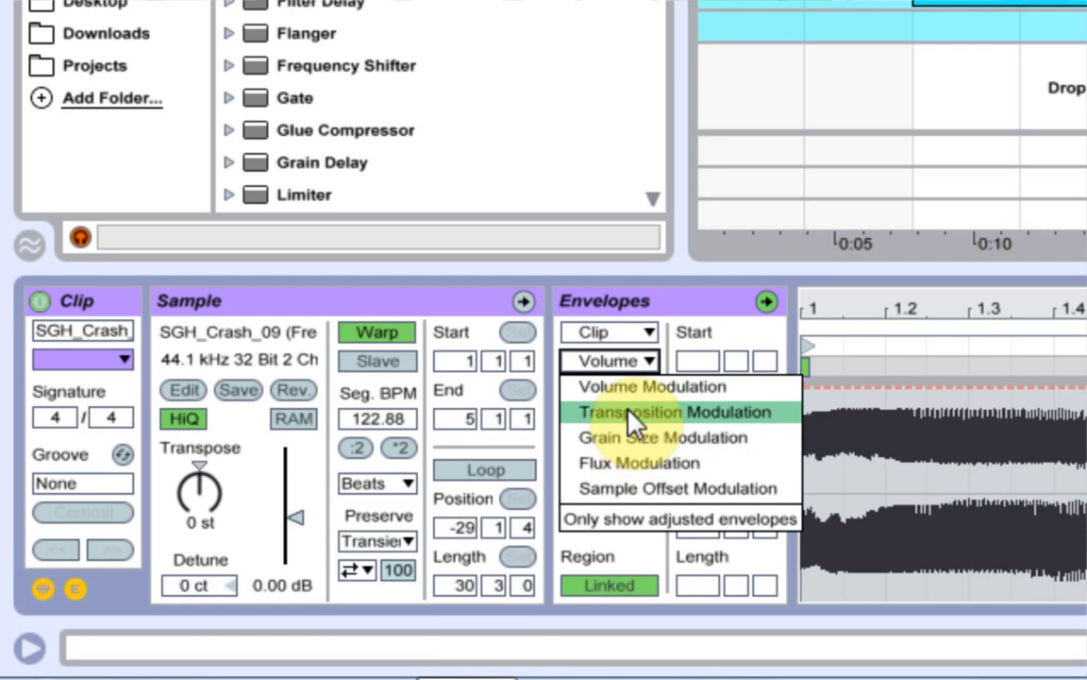
click(623, 413)
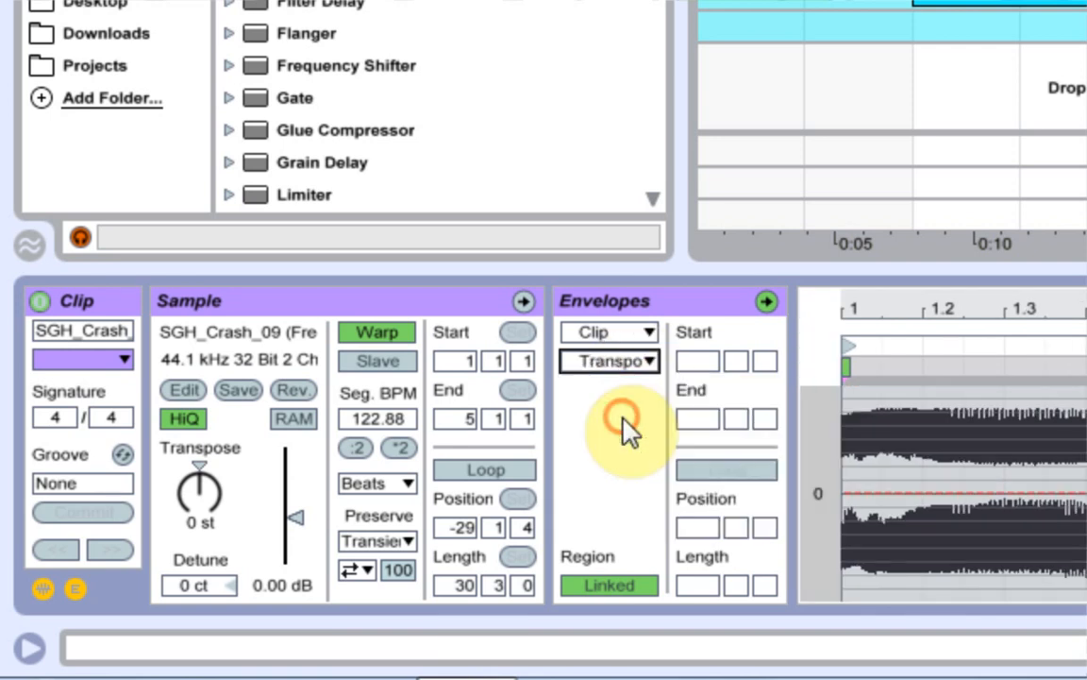
click(861, 495)
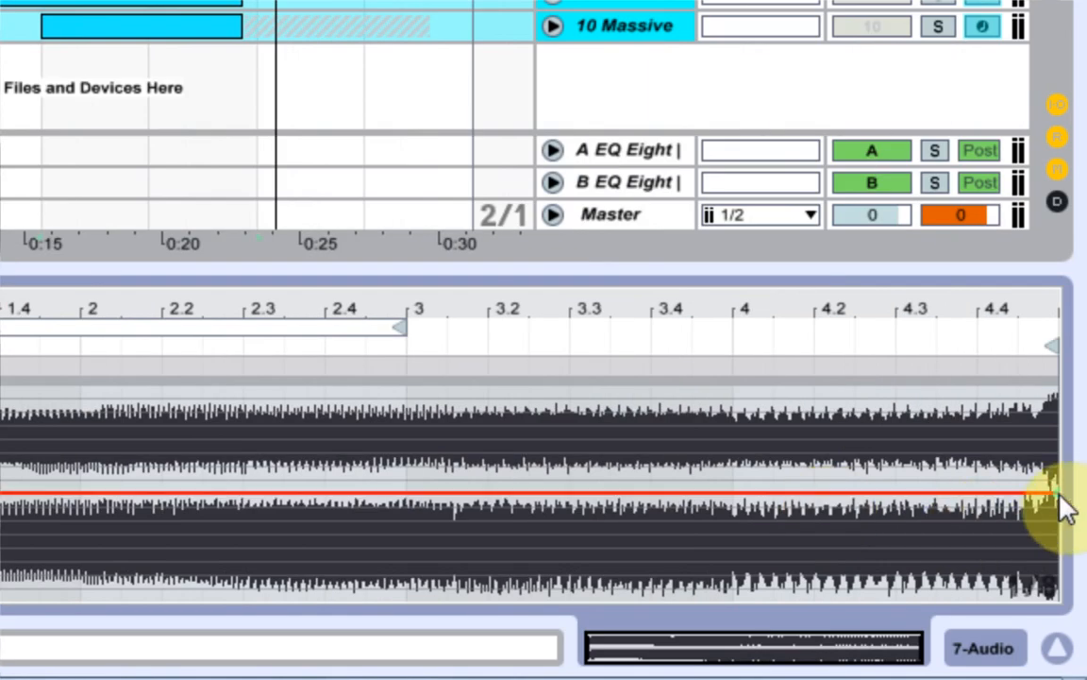
drag(1046, 499, 981, 493)
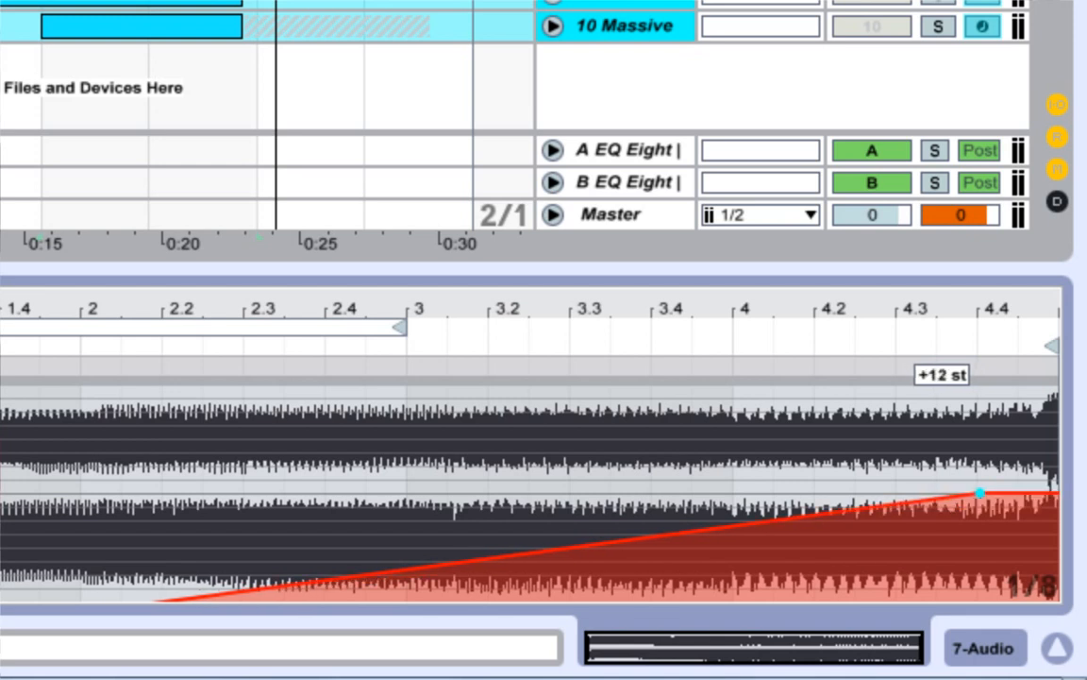
key(space)
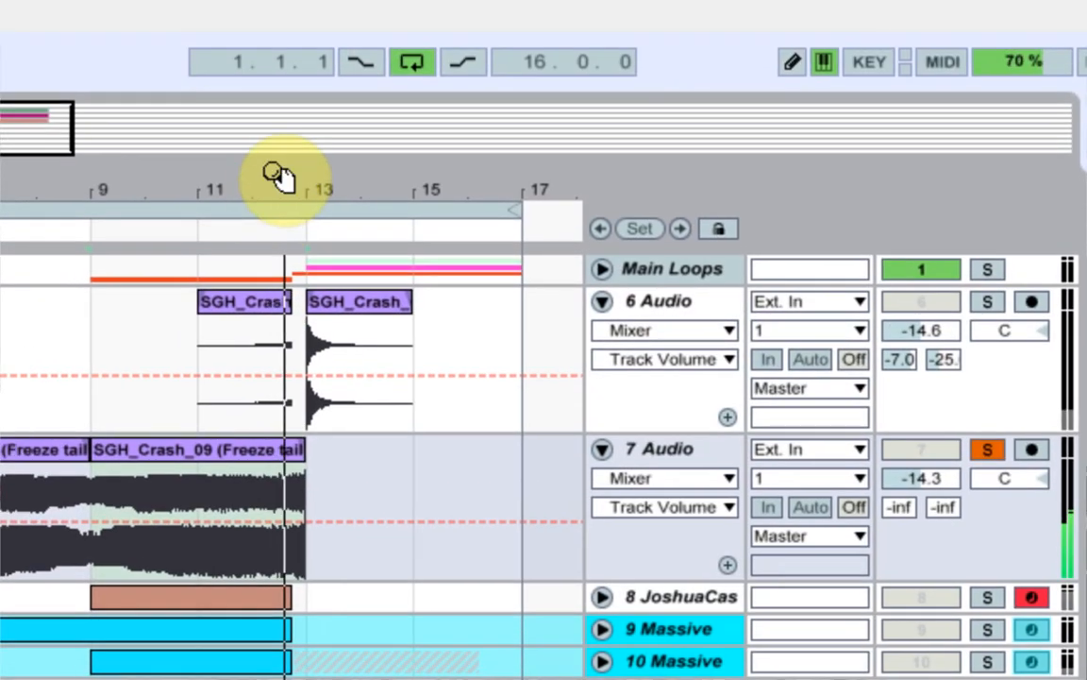
Set the arrangement grid to 1/8 and trim the end of the reversed 7 Audio clip back to 12.4.
drag(292, 175, 364, 366)
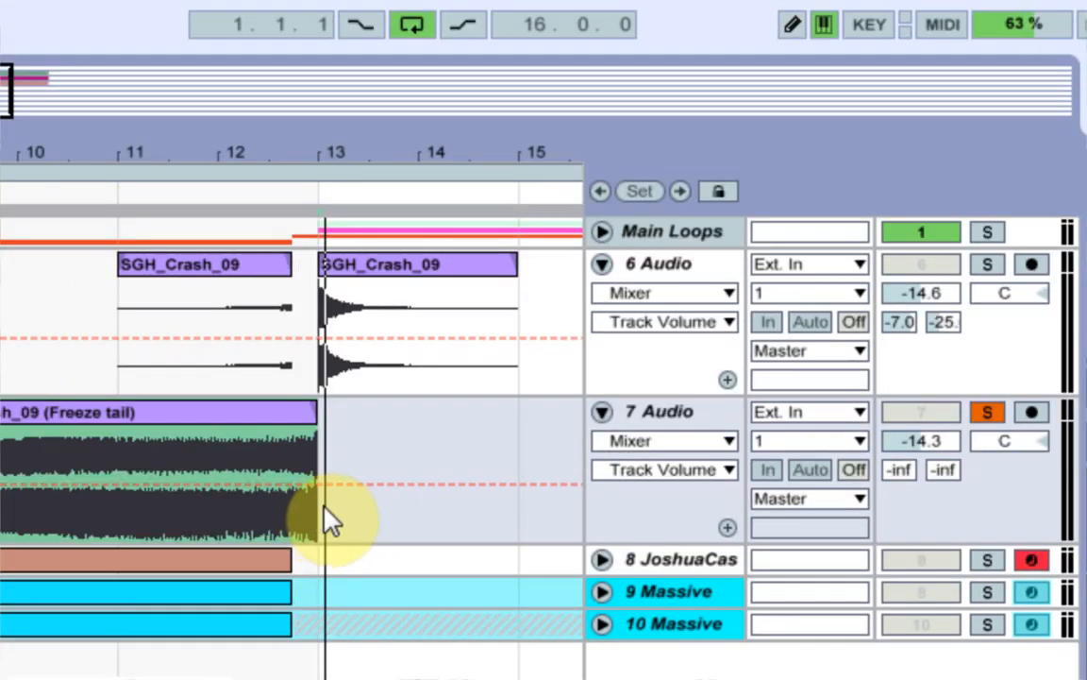
right_click(331, 422)
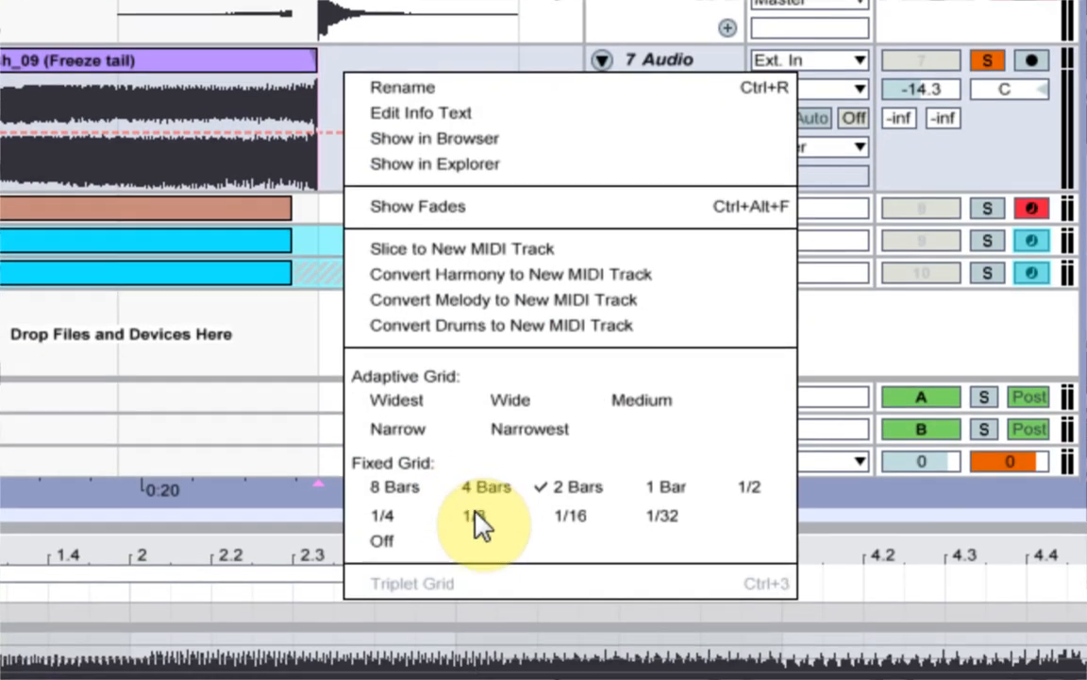
click(476, 519)
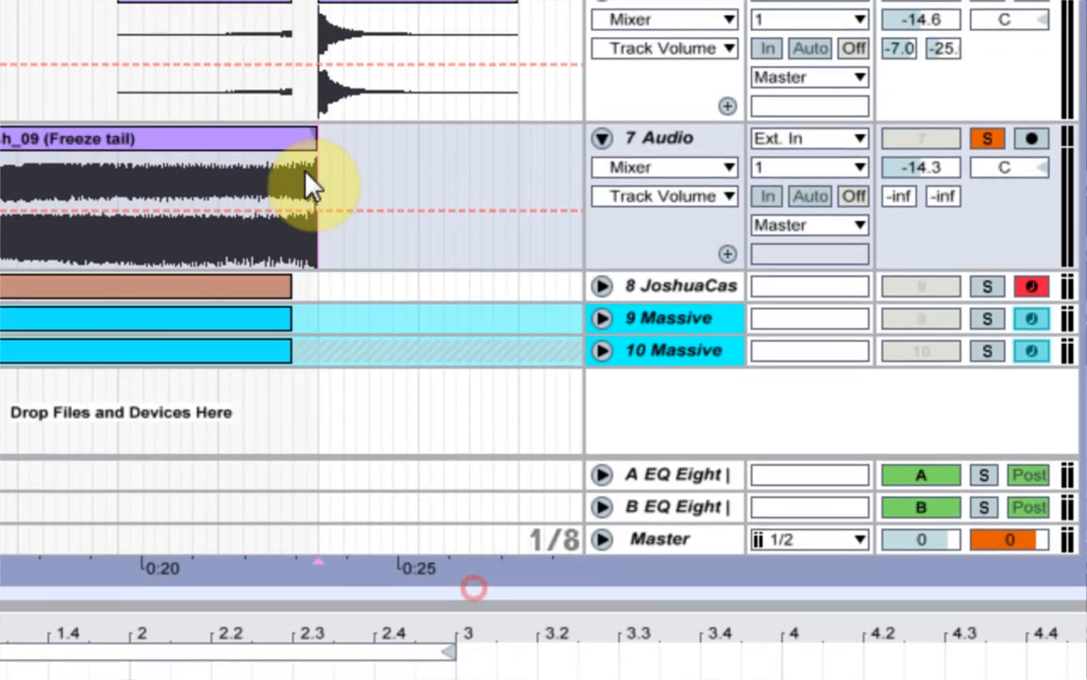
drag(313, 138, 292, 139)
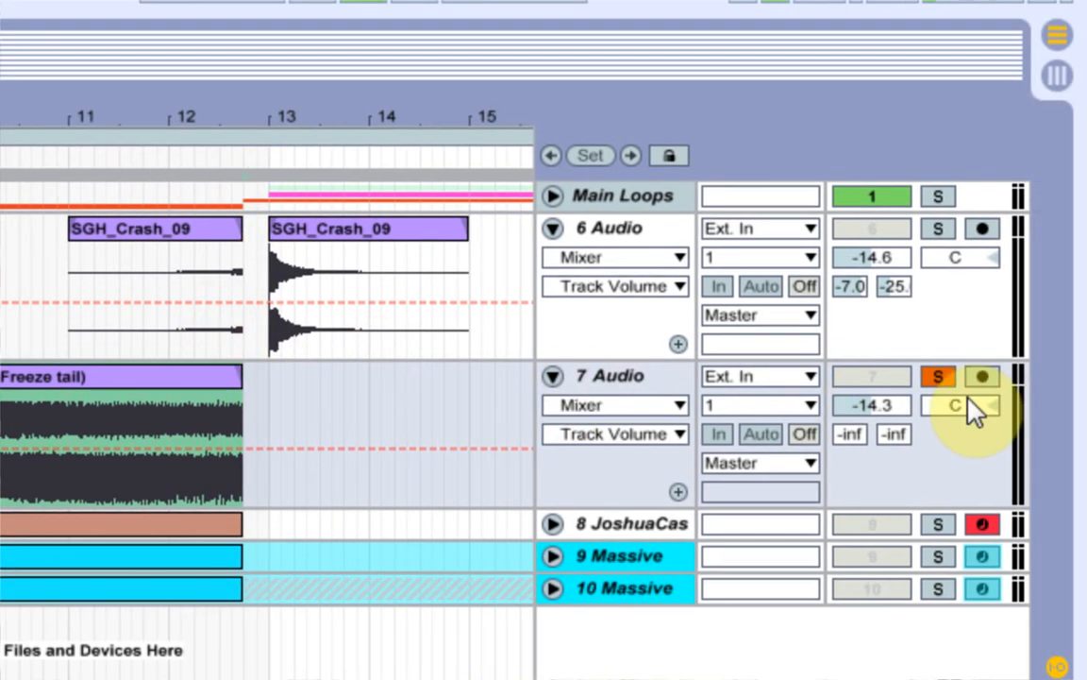
During playback, balance 7 Audio's sends at about -5.3 dB for send A and -11 dB for send B, and fold the track.
drag(856, 439, 855, 432)
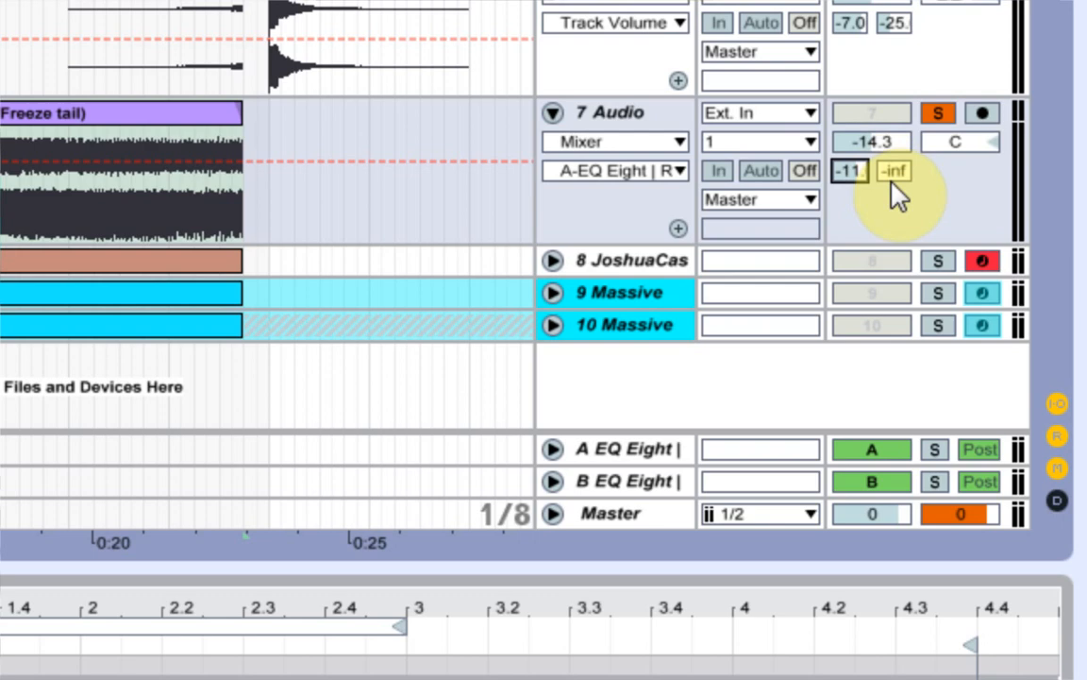
drag(893, 173, 893, 166)
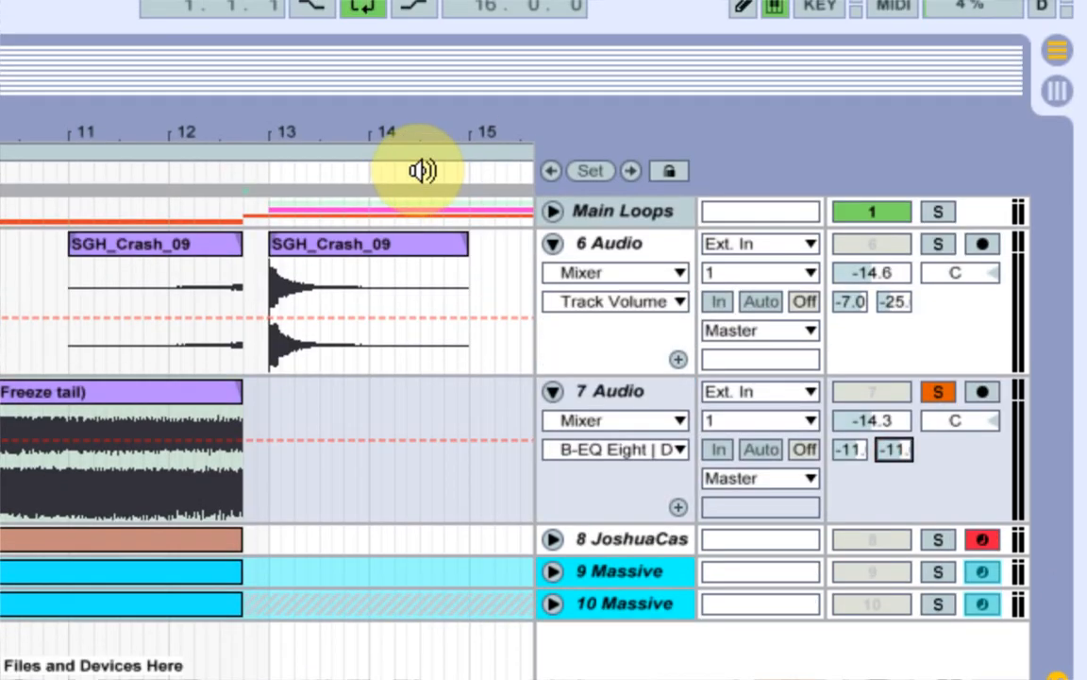
drag(547, 170, 476, 135)
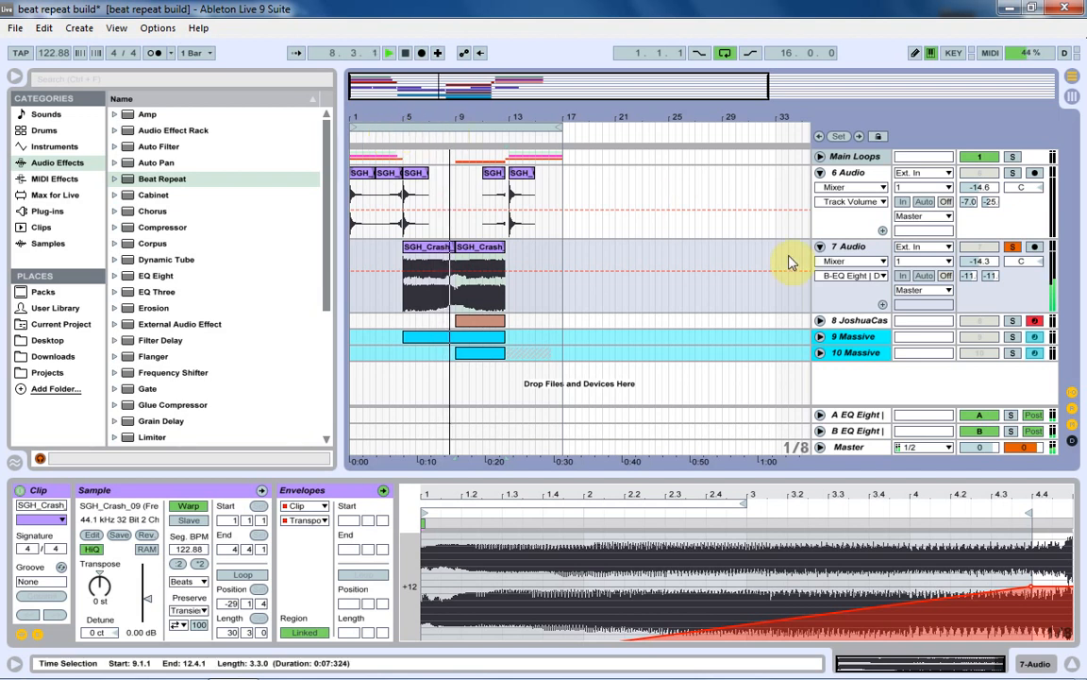
drag(968, 275, 977, 274)
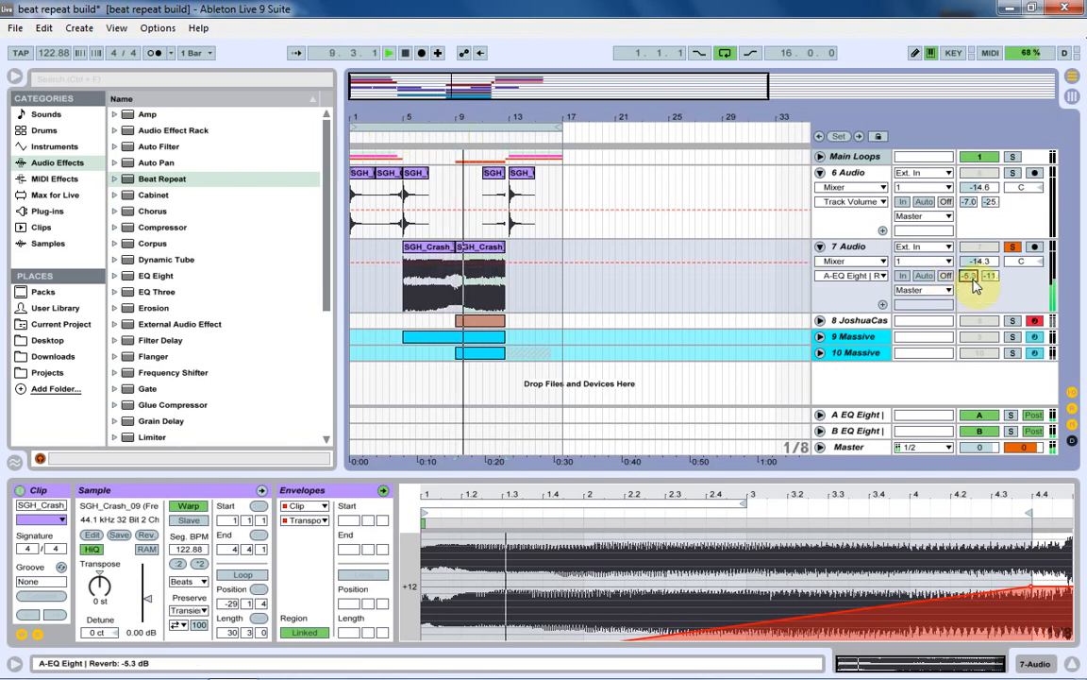
click(819, 246)
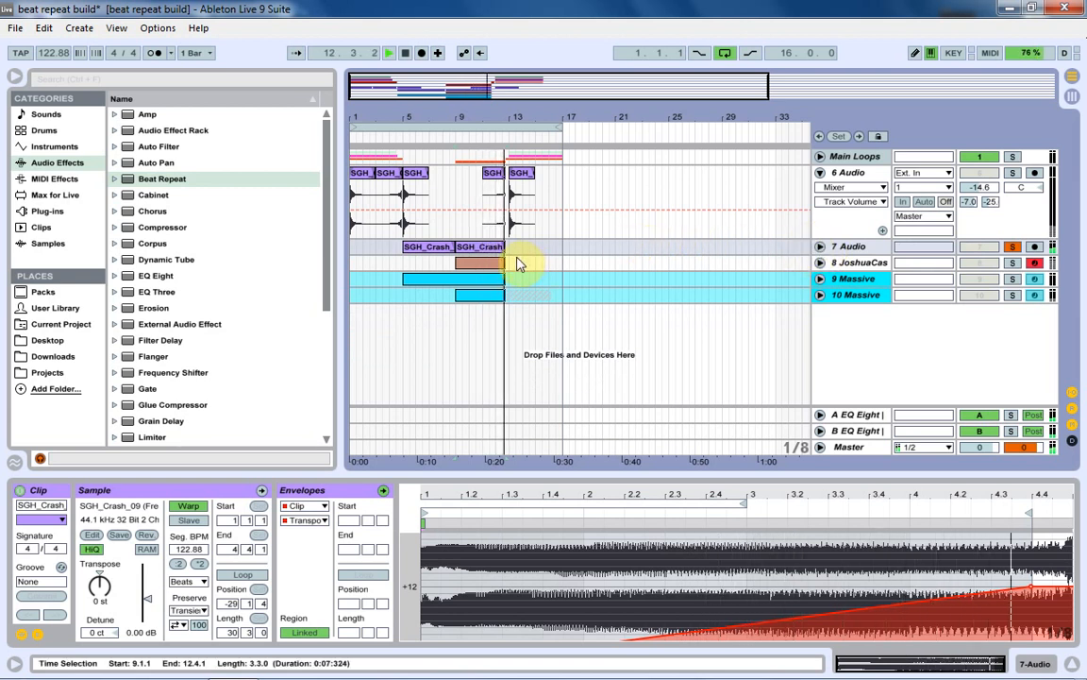
Delete the crash clip at bar 5 on 6 Audio, turn off 7 Audio's solo and fold 6 Audio.
click(414, 173)
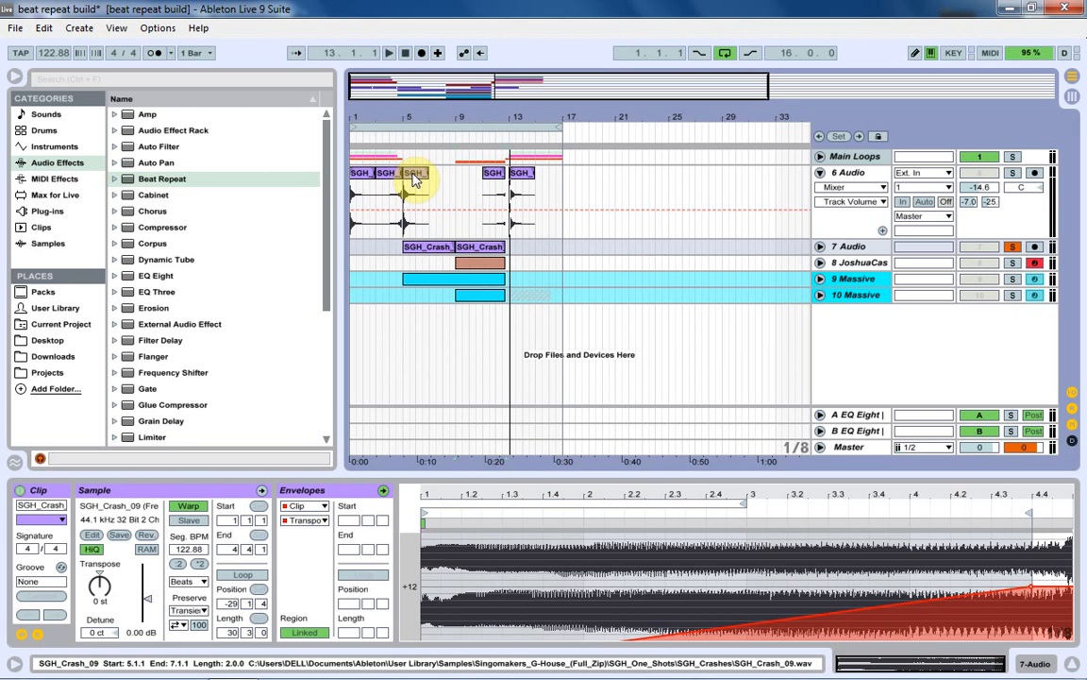
key(space)
key(Delete)
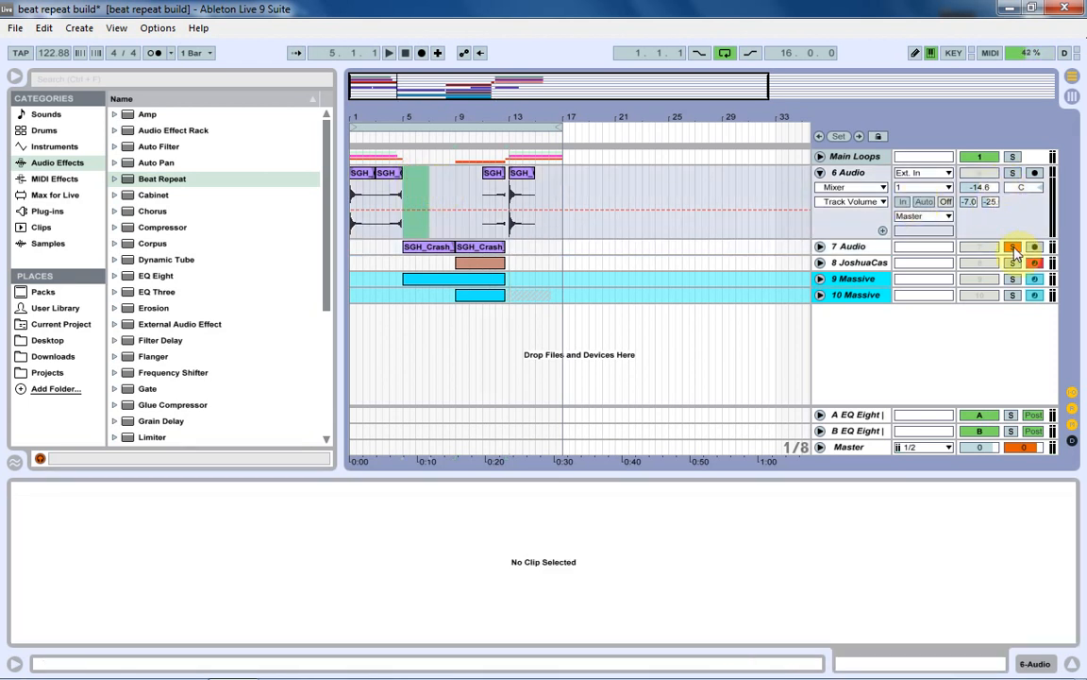
click(820, 173)
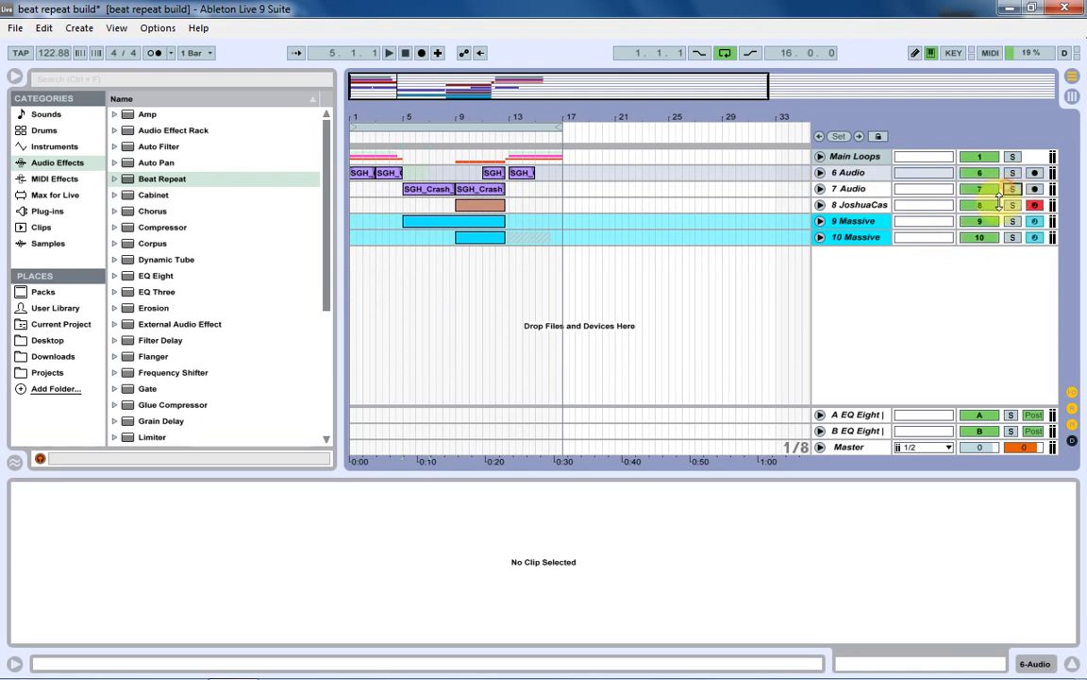
Play the 16-bar loop with all tracks active to hear the finished crash build in context.
click(385, 130)
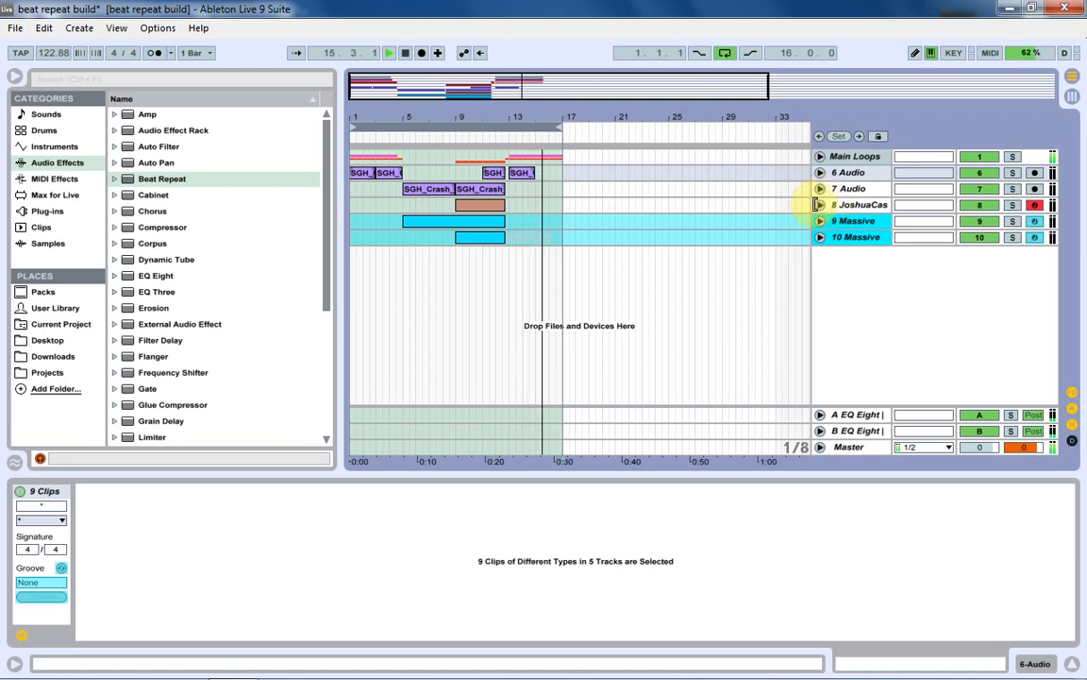
key(space)
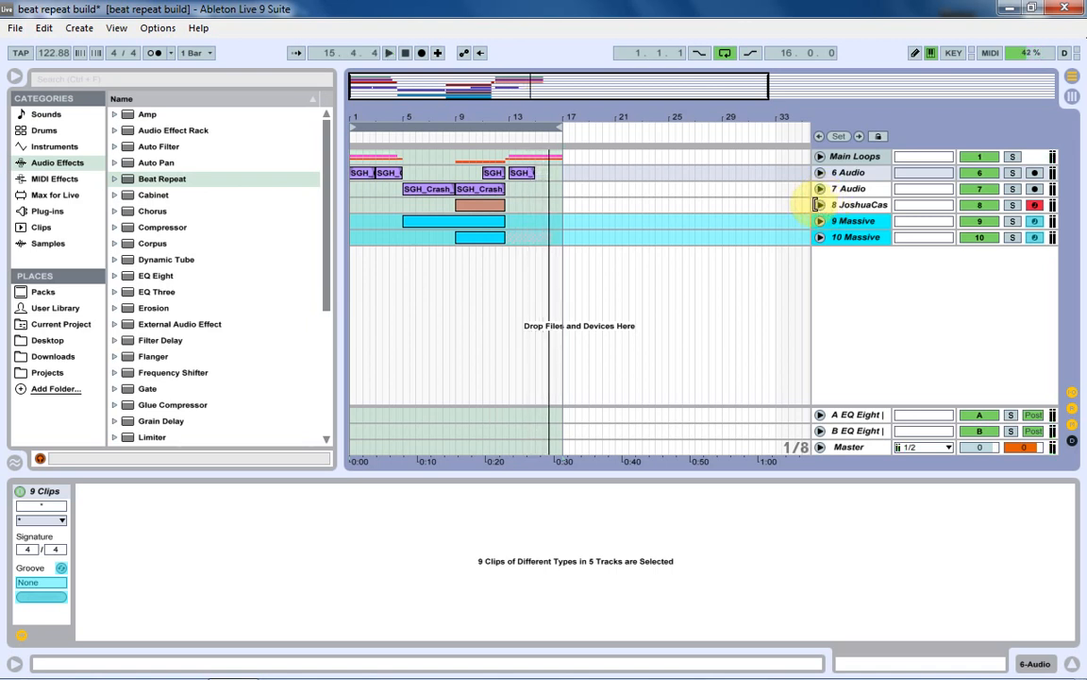